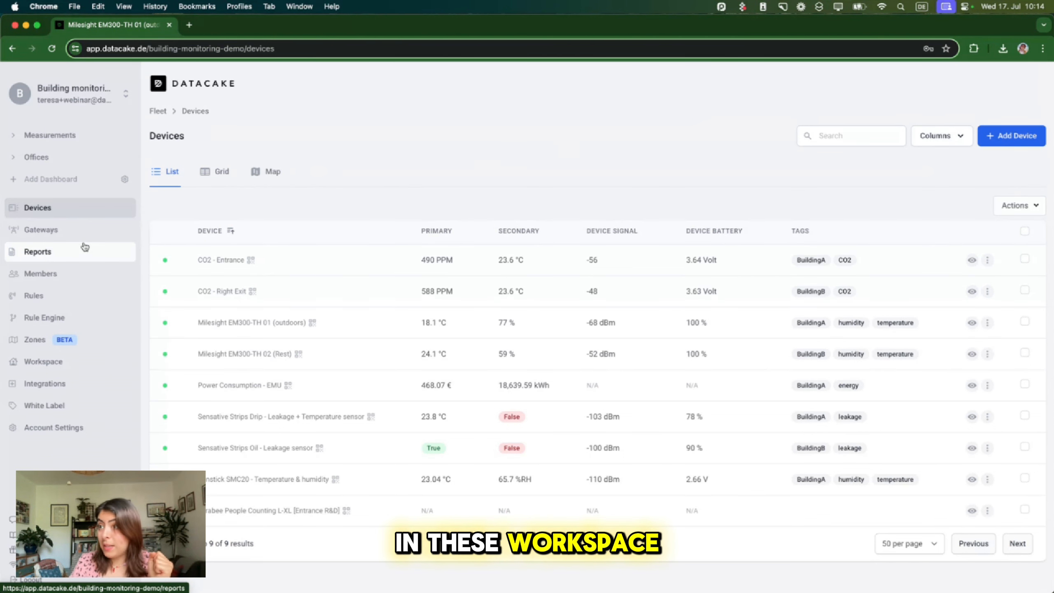
Start a new report in the workspace's Reports section and name it "Temperature report".
{"action": "left_click", "coordinate": [41, 253]}
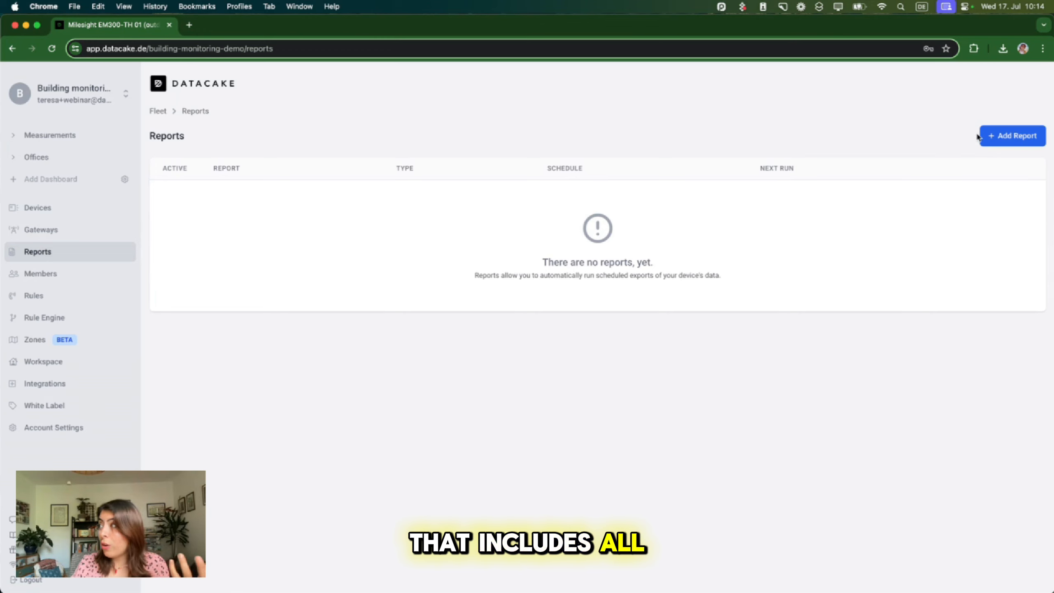
{"action": "left_click", "coordinate": [1017, 135]}
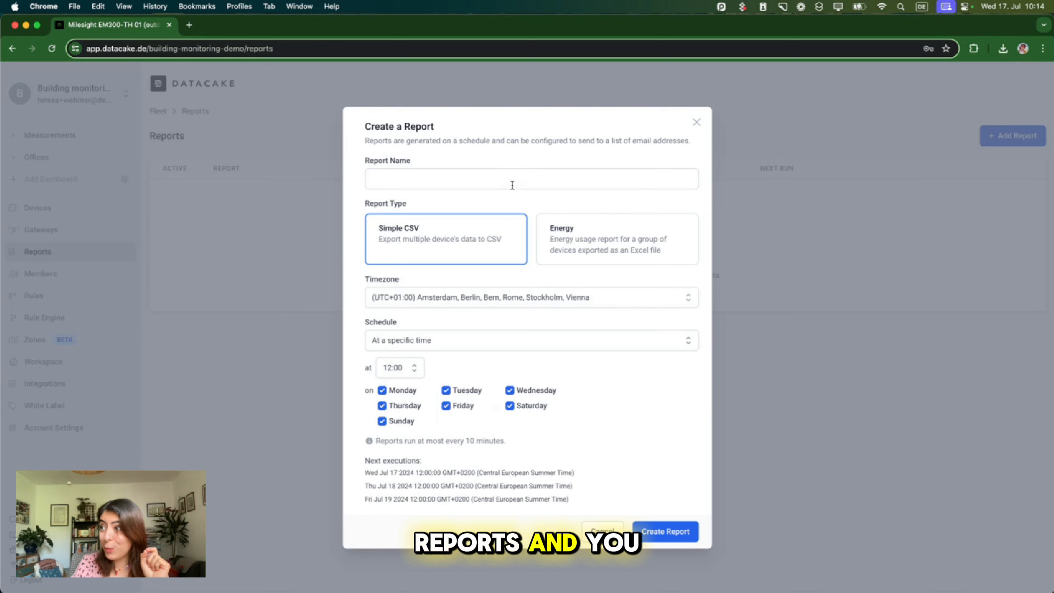
{"action": "left_click", "coordinate": [472, 179]}
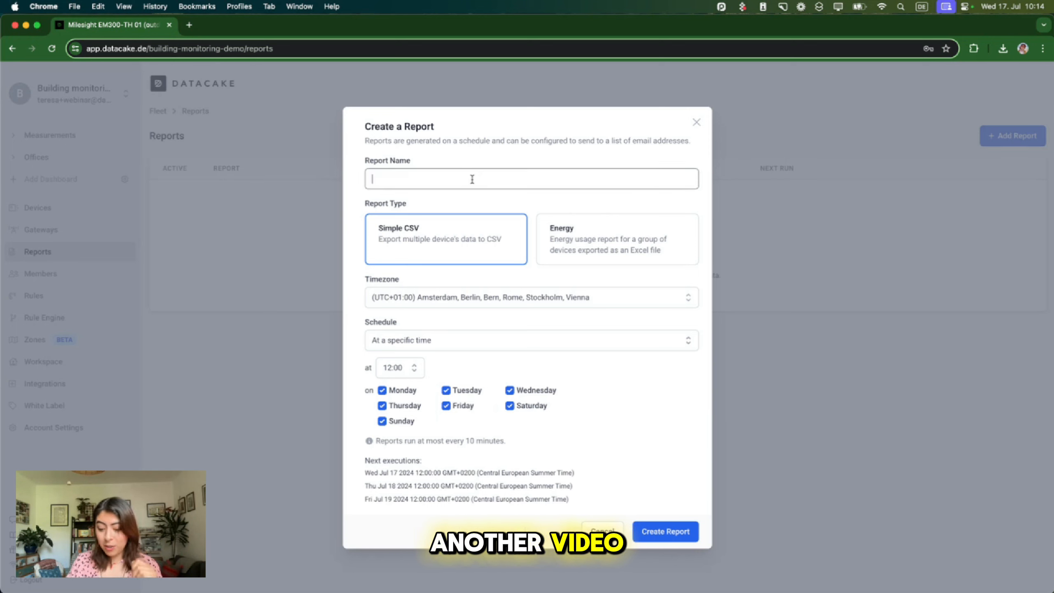
{"action": "type", "text": "T"}
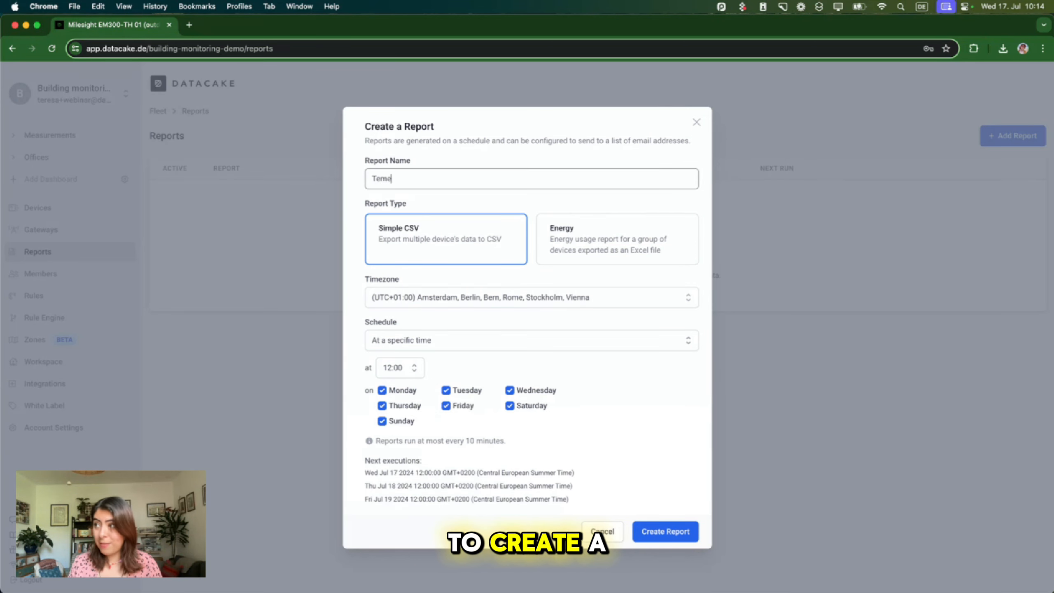
{"action": "type", "text": "emperature report"}
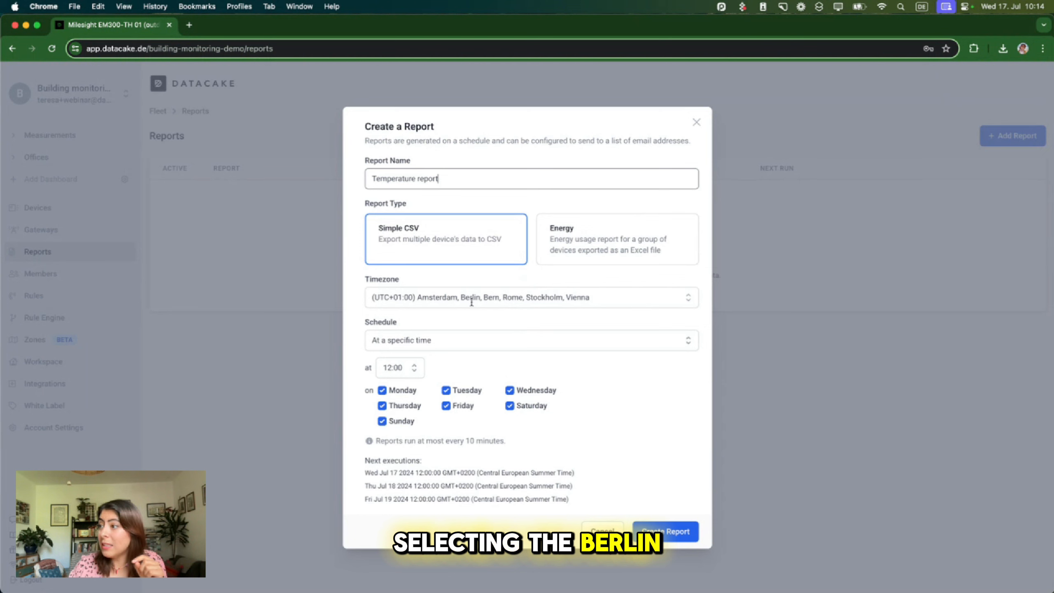
Schedule the report at a specific time, 07:00, and create it.
{"action": "left_click", "coordinate": [463, 344]}
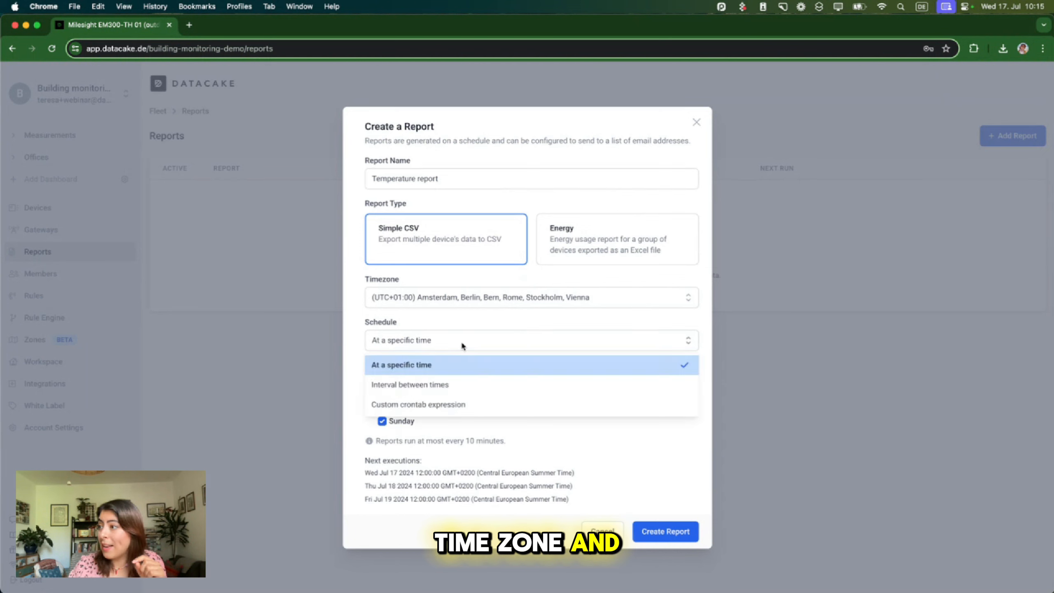
{"action": "left_click", "coordinate": [411, 365]}
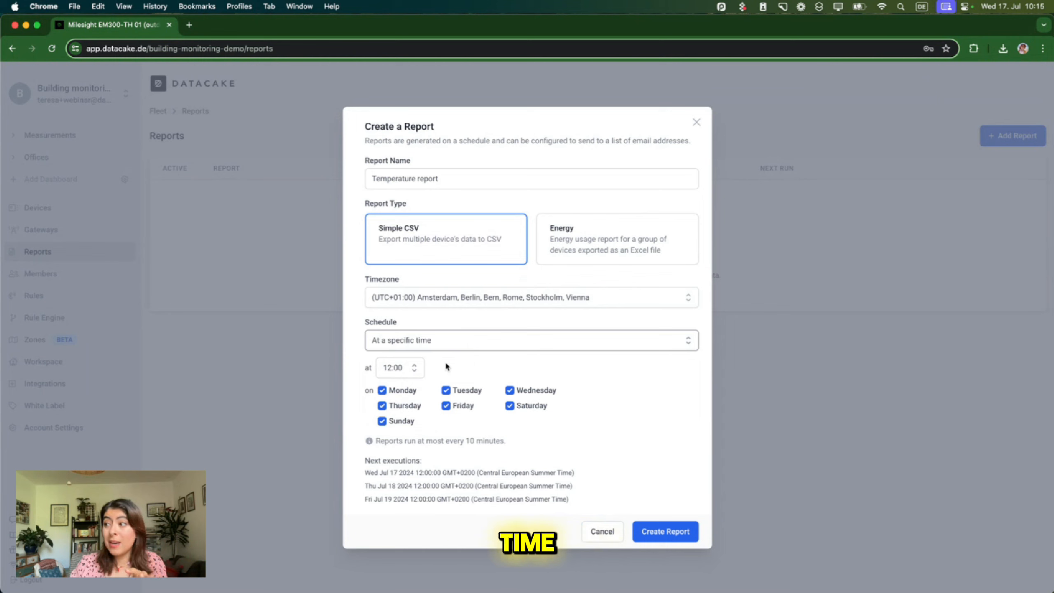
{"action": "left_click", "coordinate": [413, 374]}
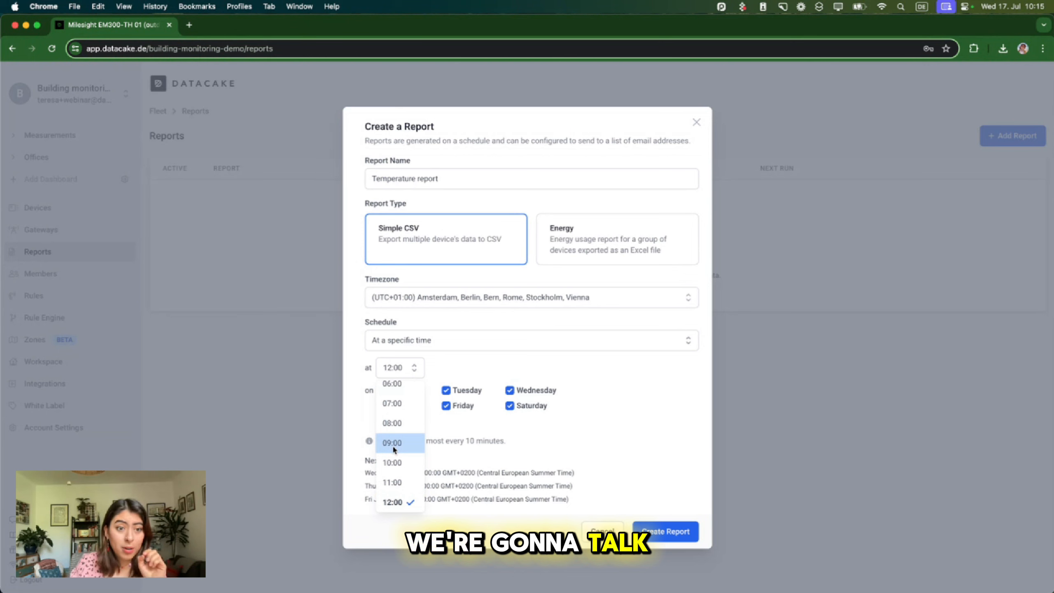
{"action": "left_click", "coordinate": [400, 411]}
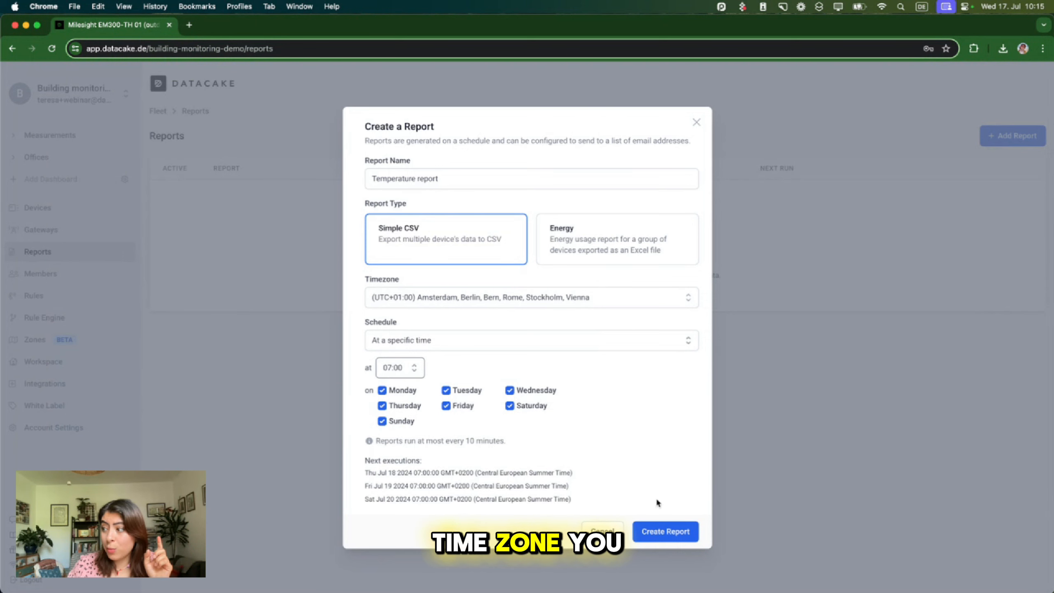
{"action": "left_click", "coordinate": [661, 530]}
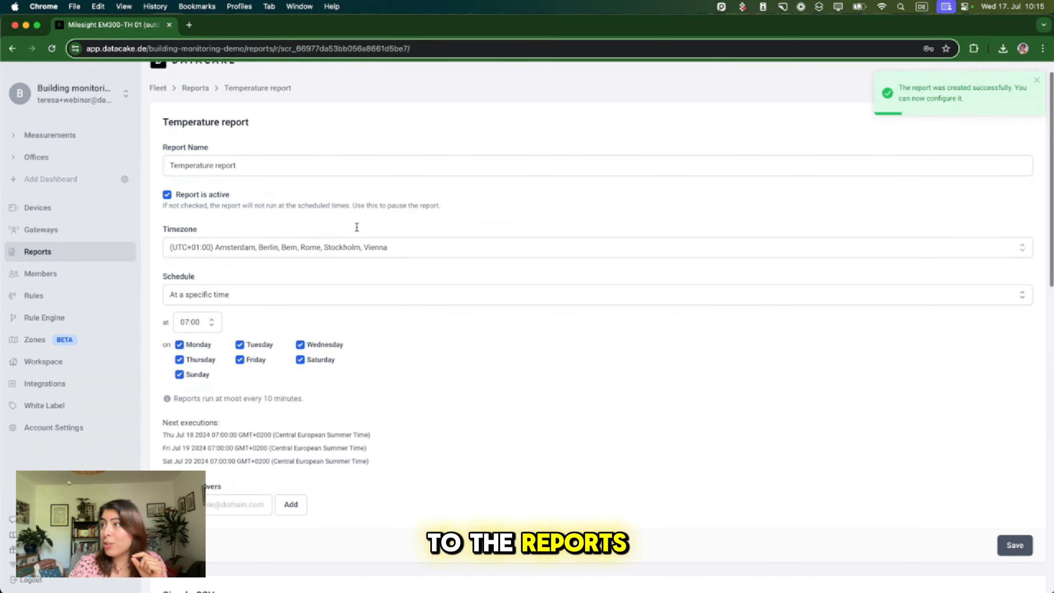
{"action": "scroll", "coordinate": [464, 265], "scroll_direction": "down", "scroll_amount": 1}
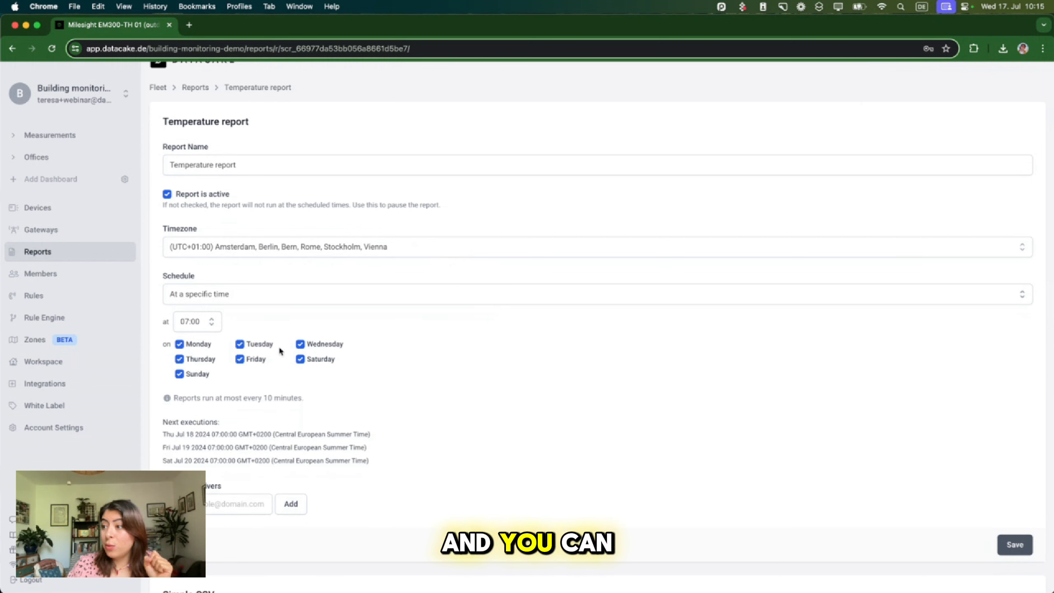
{"action": "left_click", "coordinate": [179, 374]}
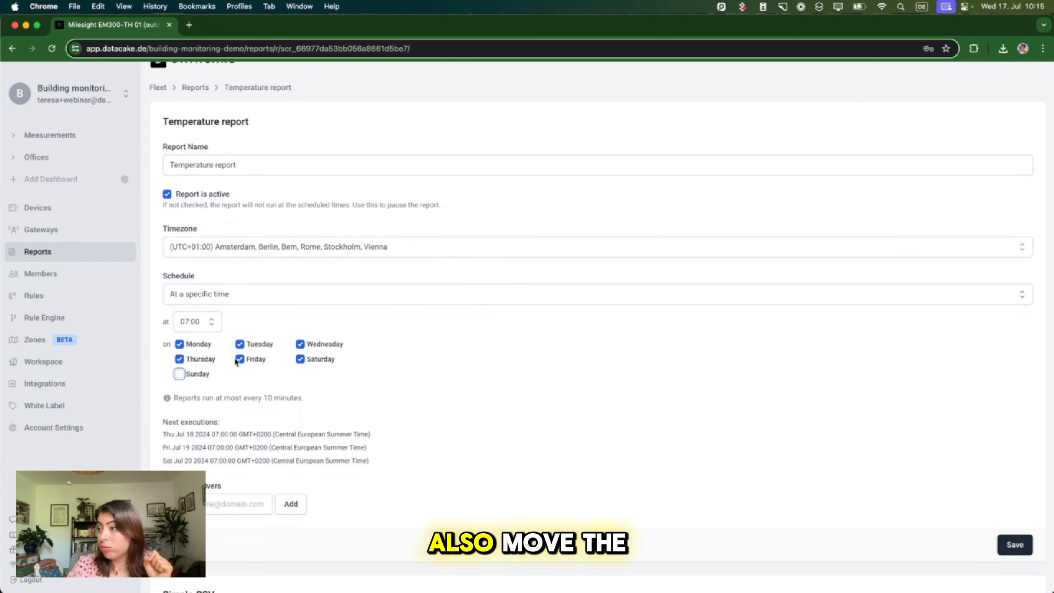
{"action": "left_click", "coordinate": [301, 360]}
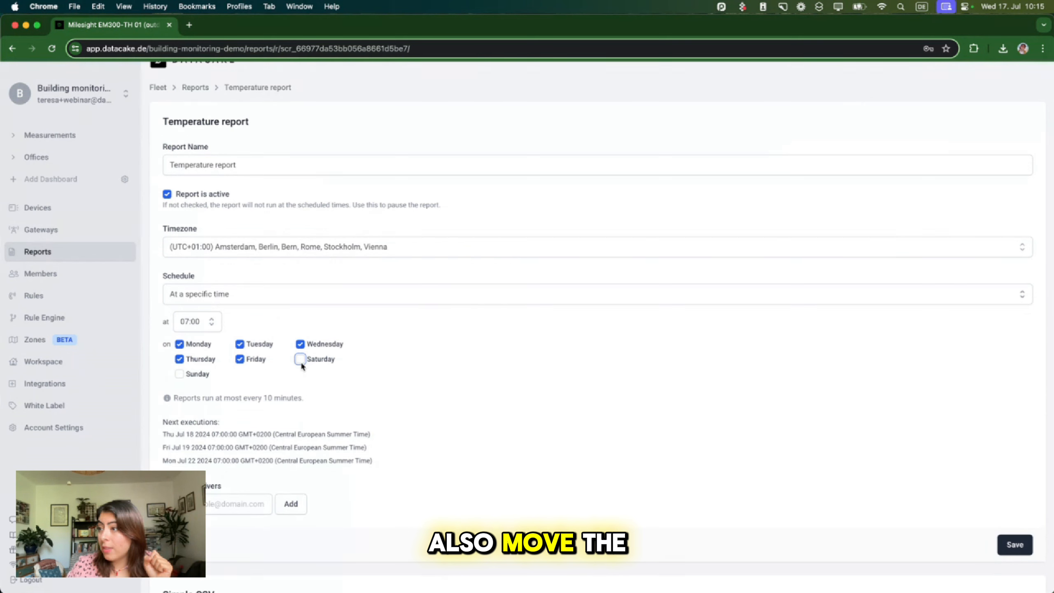
{"action": "left_click", "coordinate": [299, 359]}
{"action": "left_click", "coordinate": [179, 373]}
Add the suggested member's e-mail as a report receiver and save the report settings.
{"action": "scroll", "coordinate": [320, 395], "scroll_direction": "down", "scroll_amount": 3}
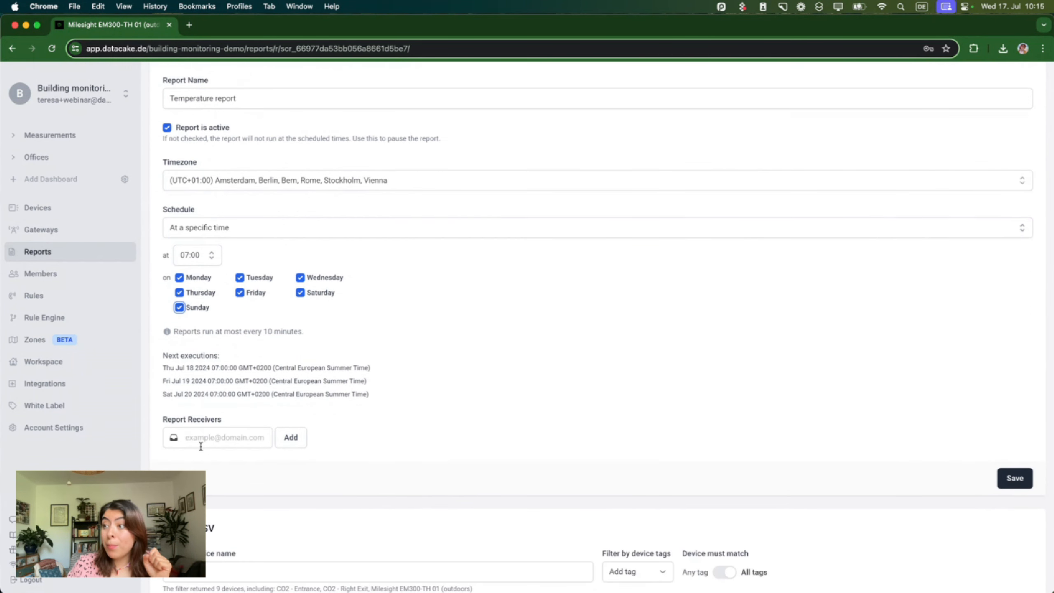
{"action": "left_click", "coordinate": [200, 439]}
{"action": "left_click", "coordinate": [200, 464]}
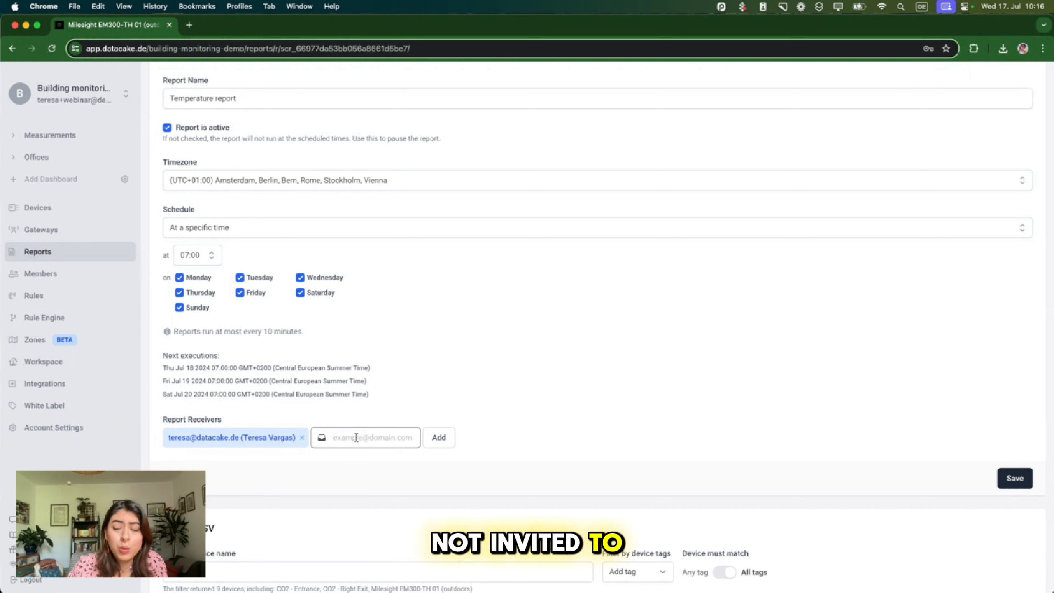
{"action": "left_click", "coordinate": [1014, 478]}
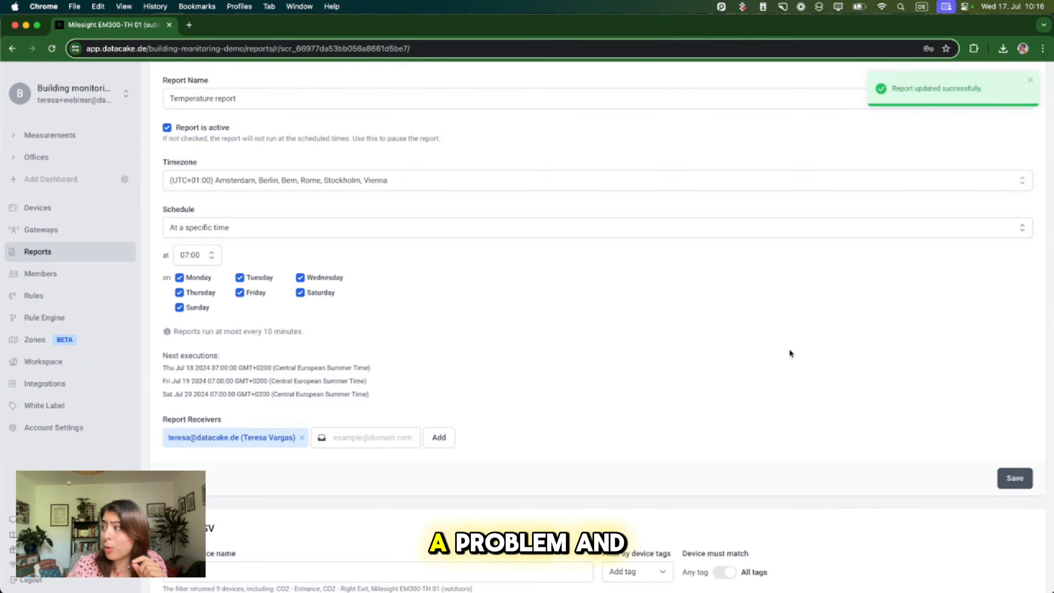
Filter the devices in the Simple CSV settings by the "temperature" tag.
{"action": "scroll", "coordinate": [790, 353], "scroll_direction": "down", "scroll_amount": 10}
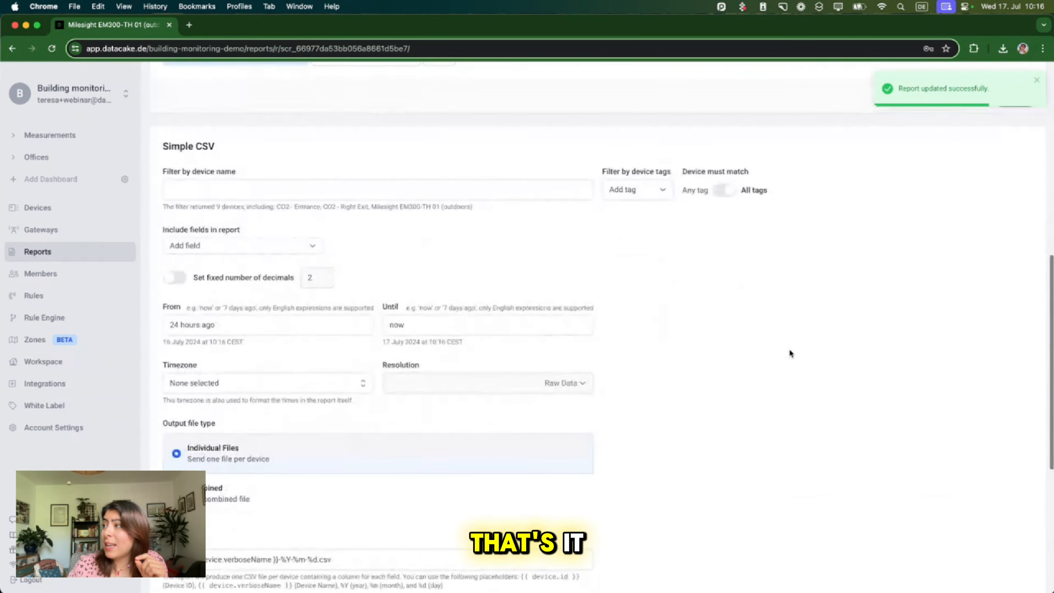
{"action": "scroll", "coordinate": [790, 353], "scroll_direction": "down", "scroll_amount": 2}
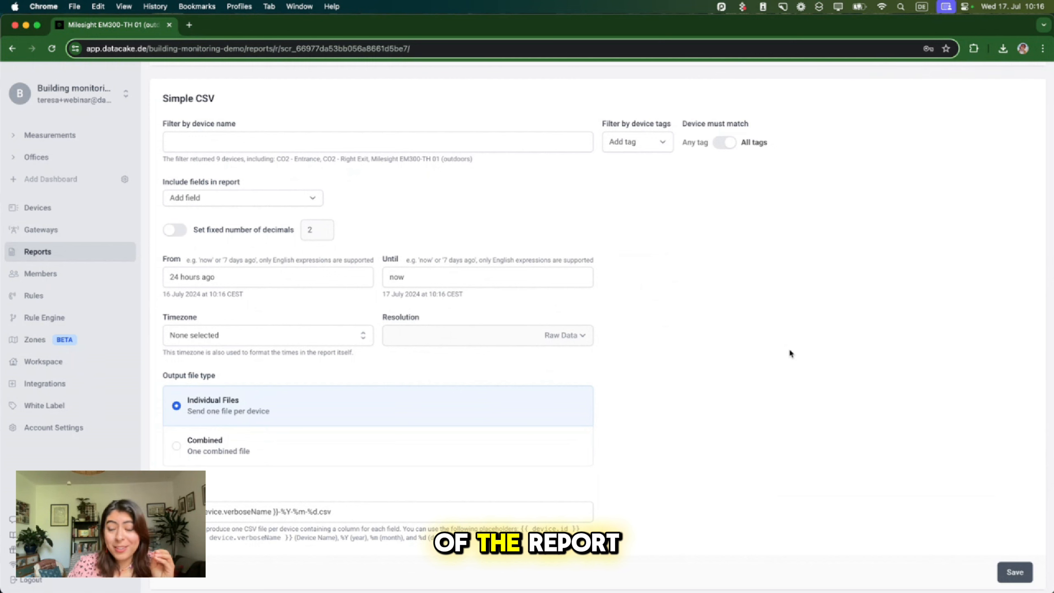
{"action": "scroll", "coordinate": [634, 197], "scroll_direction": "up", "scroll_amount": 1}
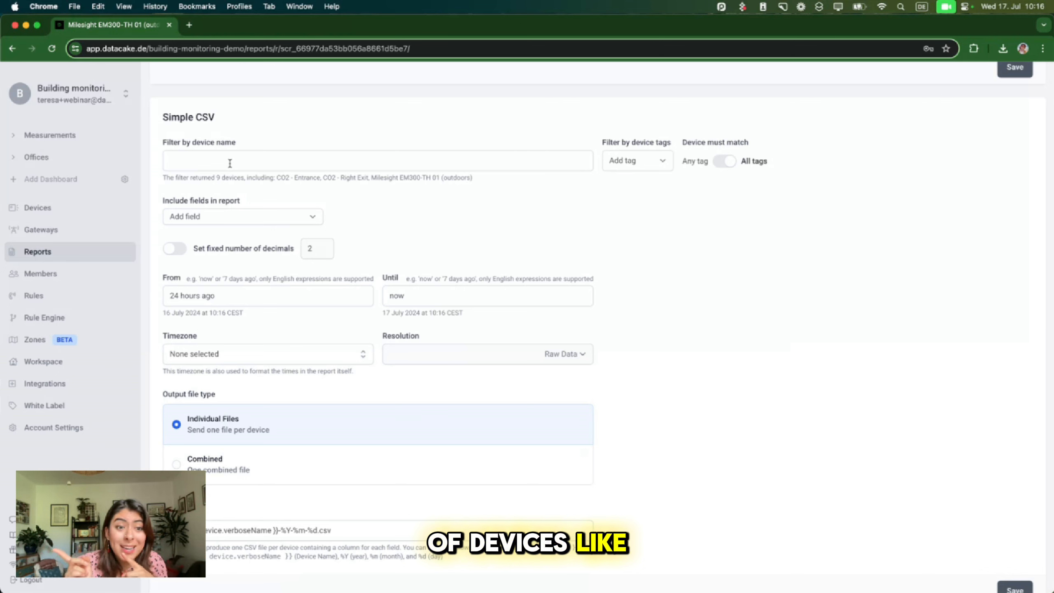
{"action": "left_click", "coordinate": [661, 163]}
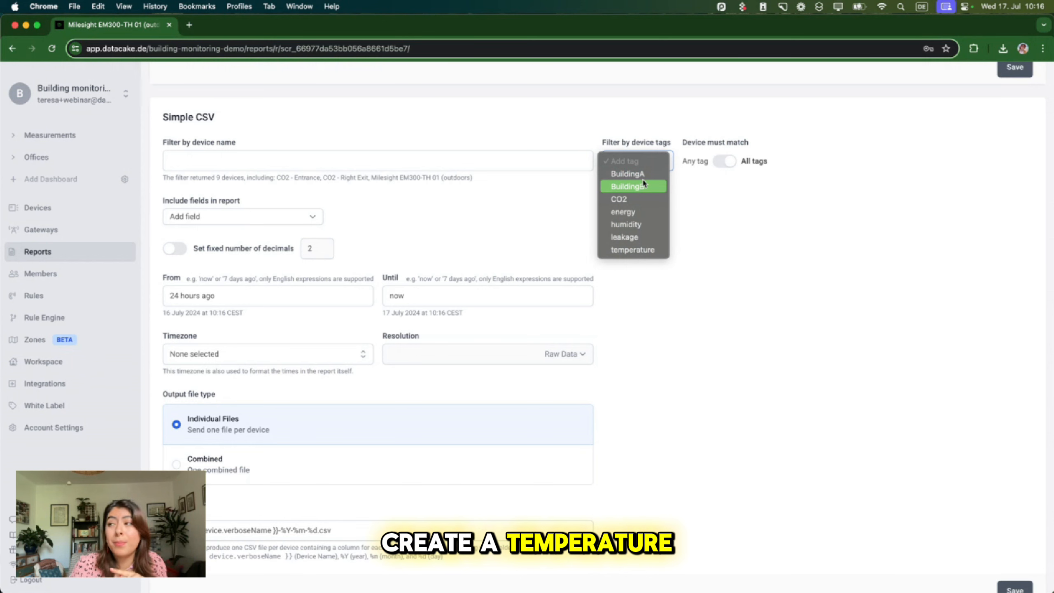
{"action": "left_click", "coordinate": [639, 251]}
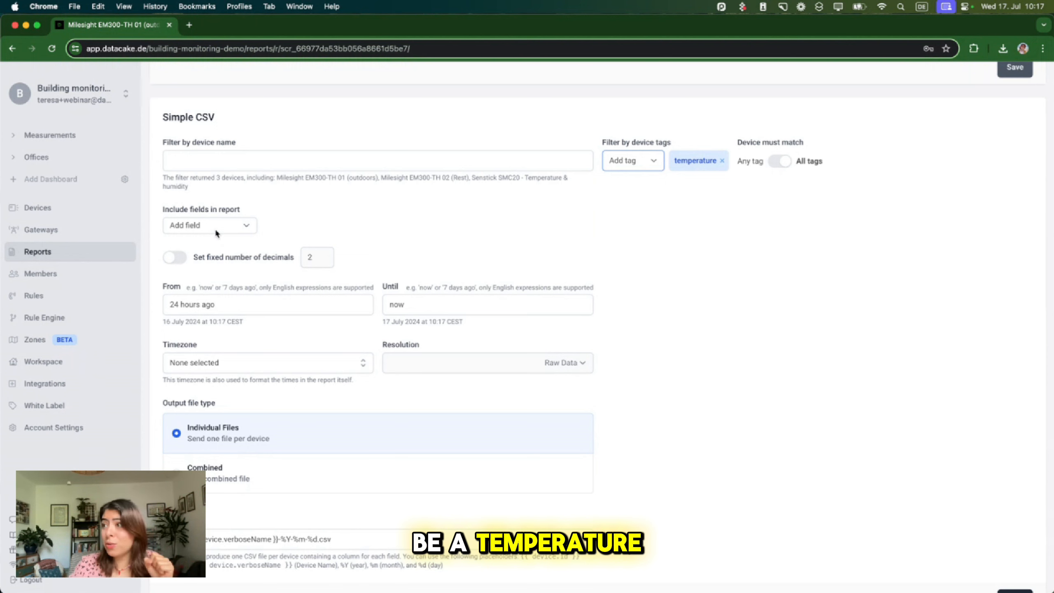
Include the Temperature field in the CSV report.
{"action": "left_click", "coordinate": [247, 231]}
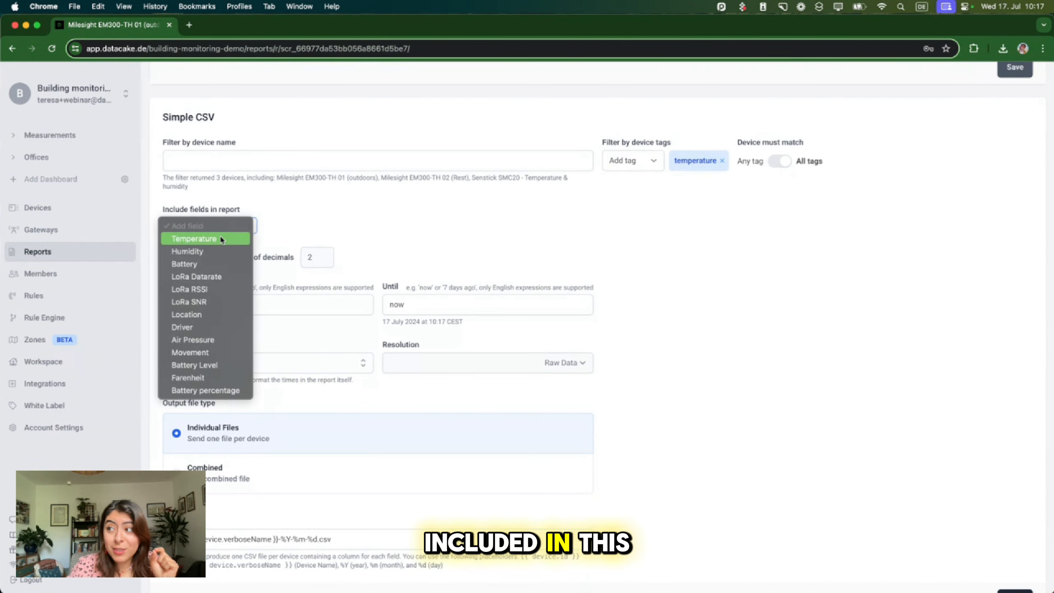
{"action": "left_click", "coordinate": [208, 239]}
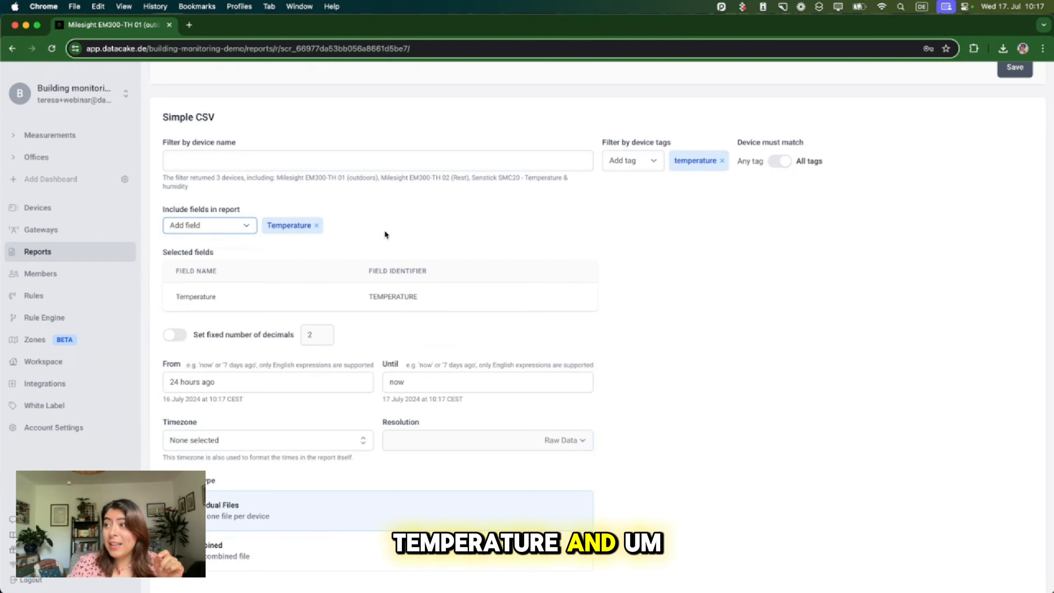
{"action": "scroll", "coordinate": [385, 235], "scroll_direction": "down", "scroll_amount": 1}
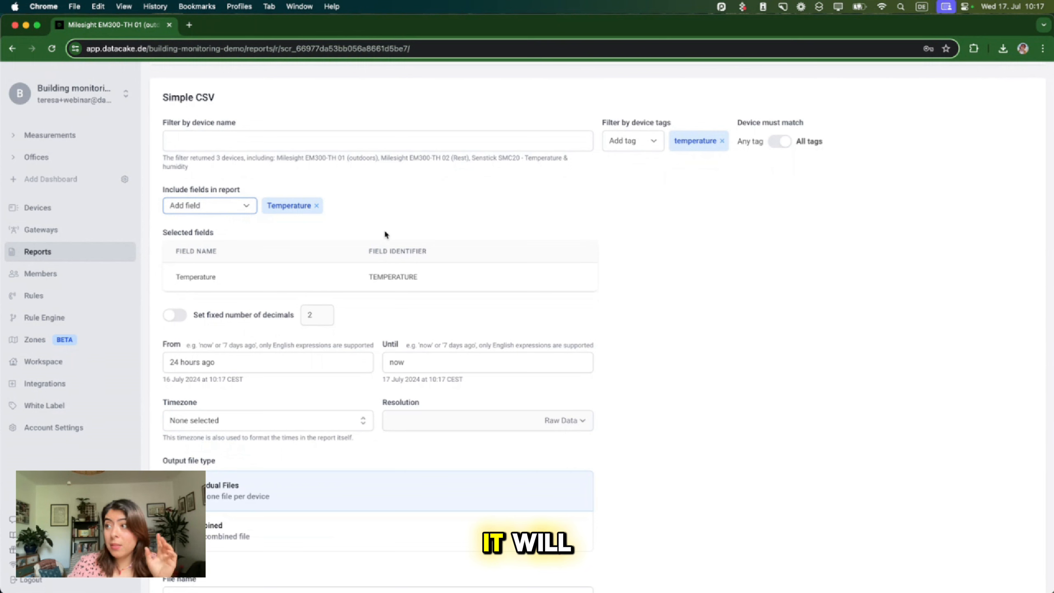
{"action": "scroll", "coordinate": [383, 230], "scroll_direction": "down", "scroll_amount": 1}
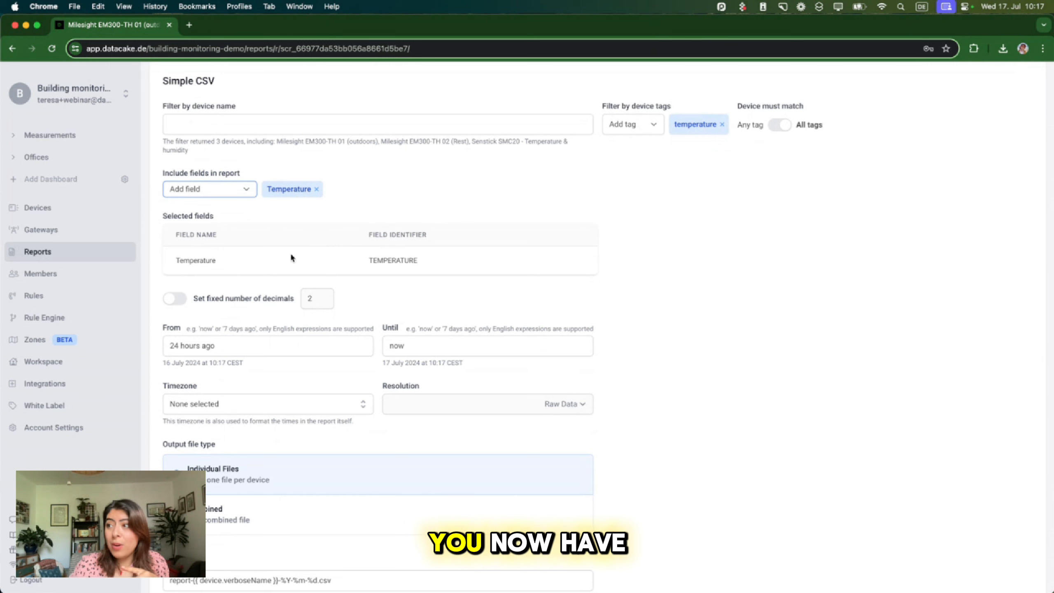
{"action": "scroll", "coordinate": [375, 258], "scroll_direction": "up", "scroll_amount": 1}
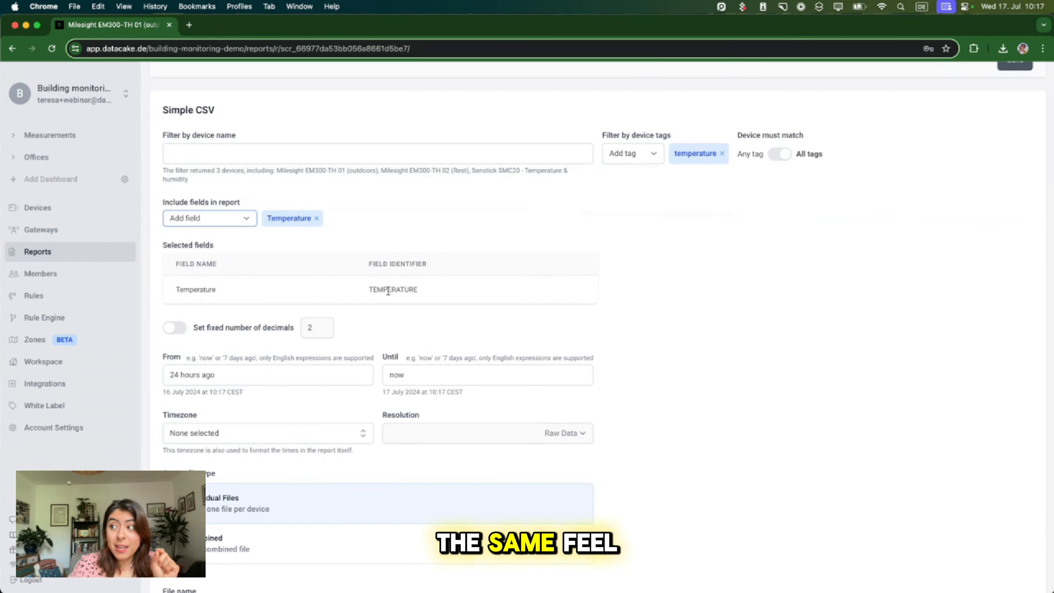
{"action": "left_click", "coordinate": [248, 219]}
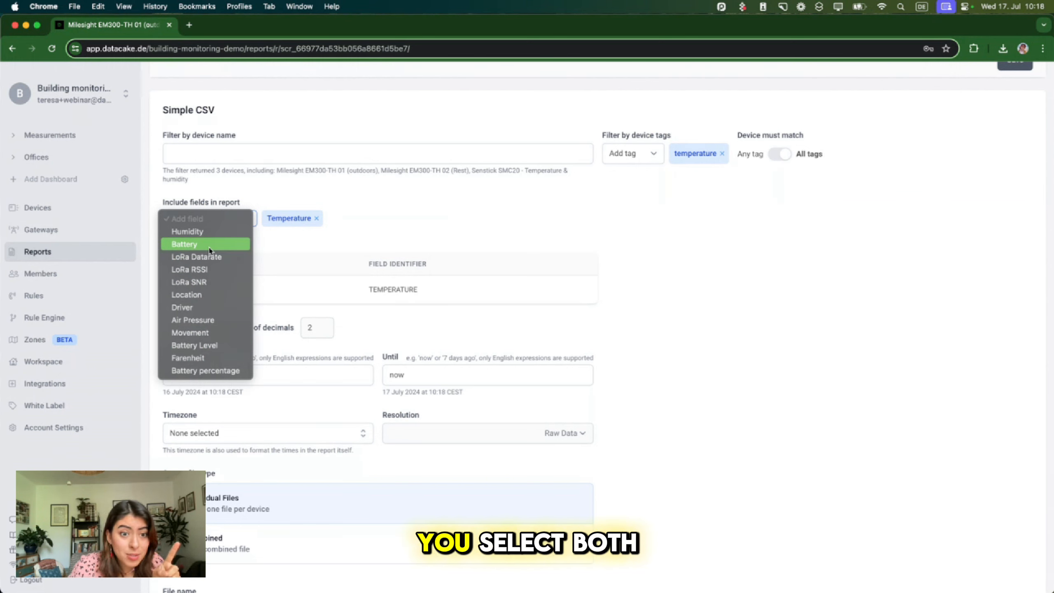
{"action": "left_click", "coordinate": [444, 237]}
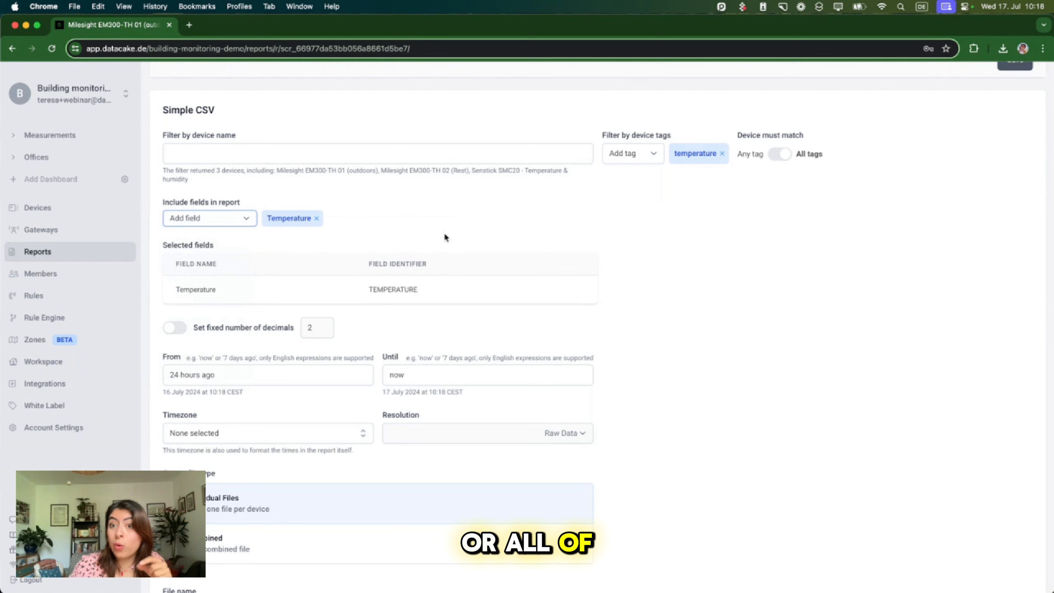
Set the CSV export's timezone to W. Europe Standard Time.
{"action": "scroll", "coordinate": [444, 238], "scroll_direction": "down", "scroll_amount": 1}
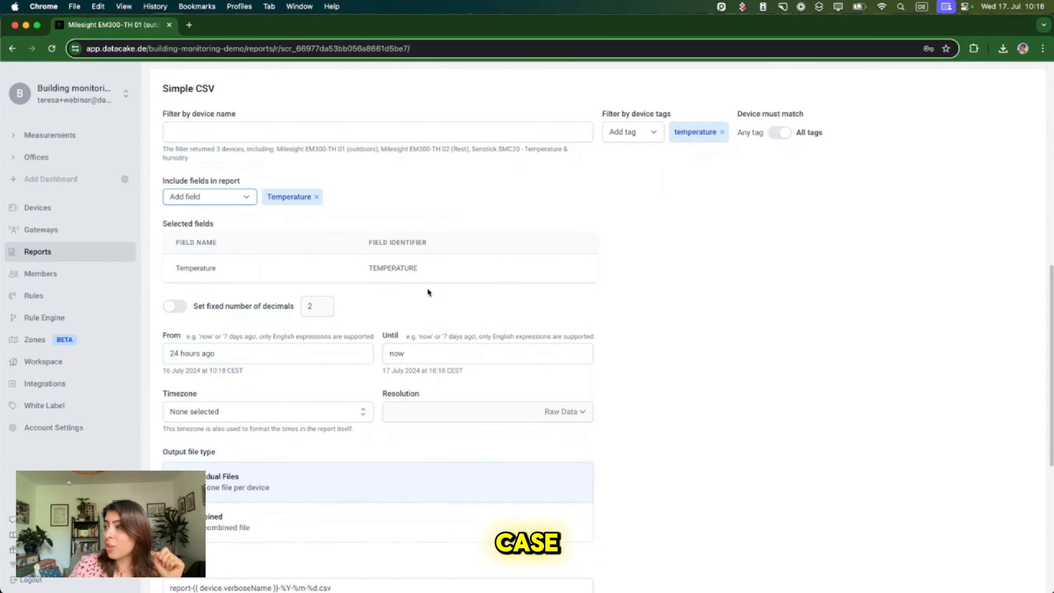
{"action": "scroll", "coordinate": [428, 292], "scroll_direction": "down", "scroll_amount": 1}
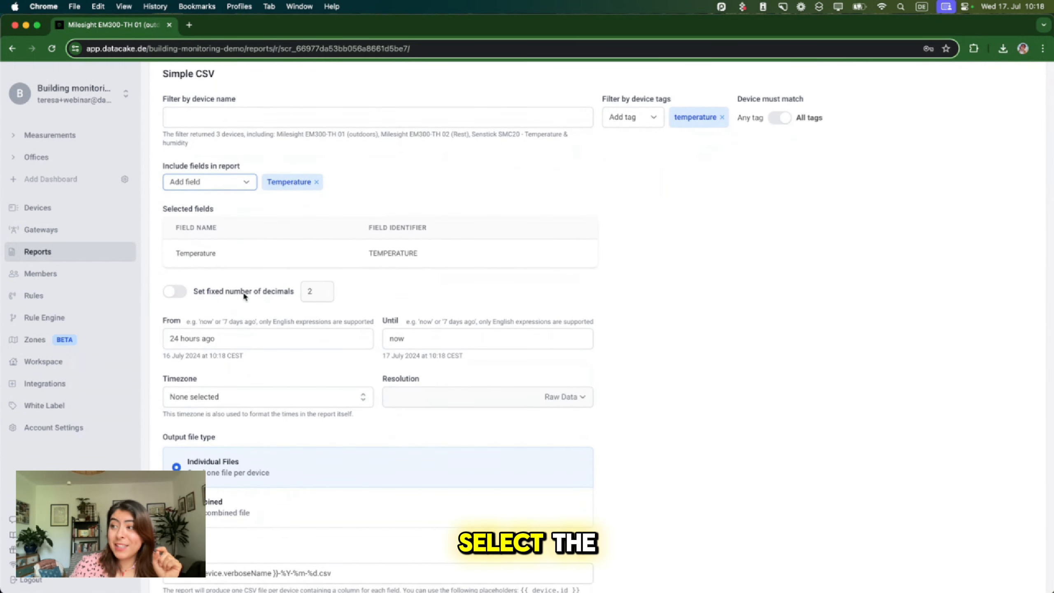
{"action": "scroll", "coordinate": [243, 292], "scroll_direction": "down", "scroll_amount": 1}
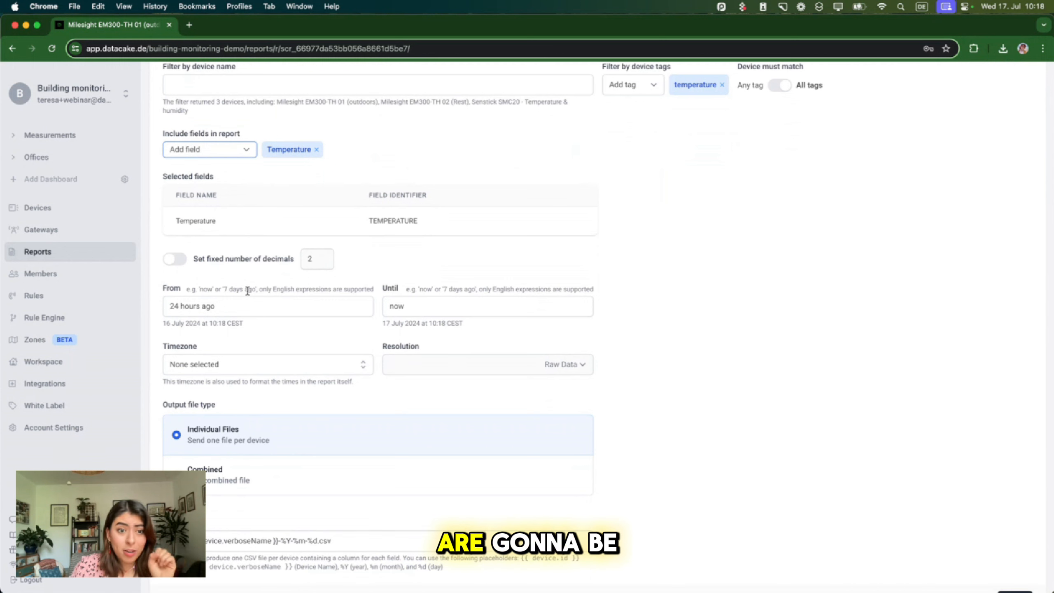
{"action": "scroll", "coordinate": [453, 286], "scroll_direction": "down", "scroll_amount": 1}
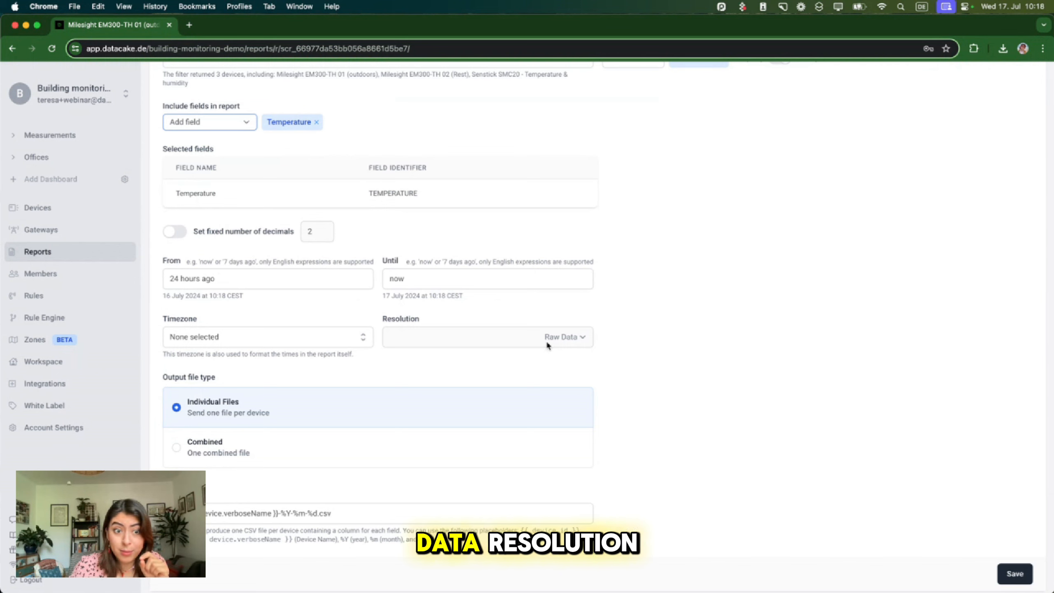
{"action": "left_click", "coordinate": [357, 336]}
{"action": "left_click", "coordinate": [299, 366]}
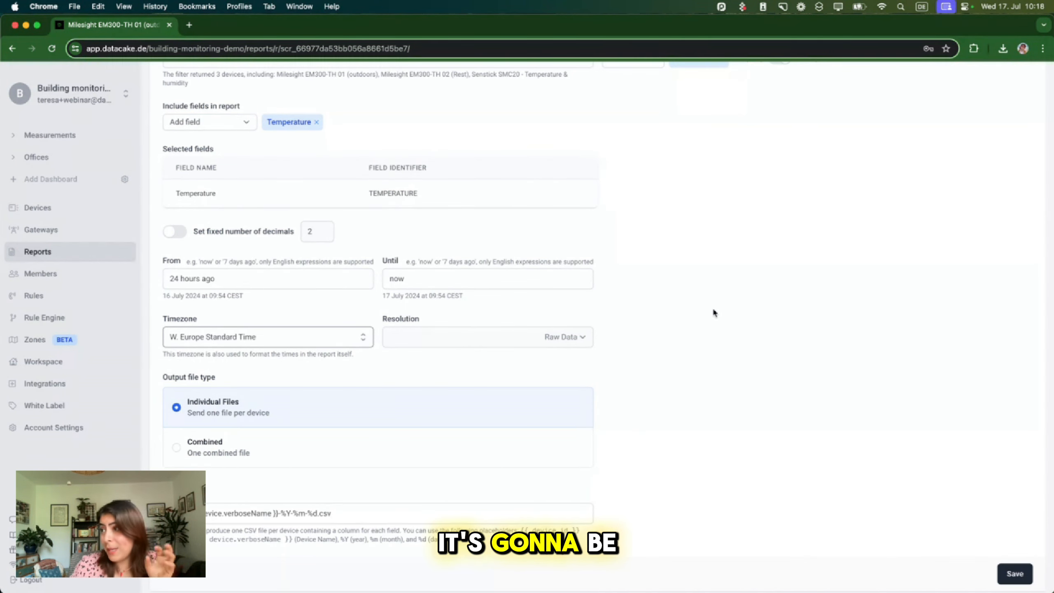
{"action": "scroll", "coordinate": [712, 306], "scroll_direction": "up", "scroll_amount": 3}
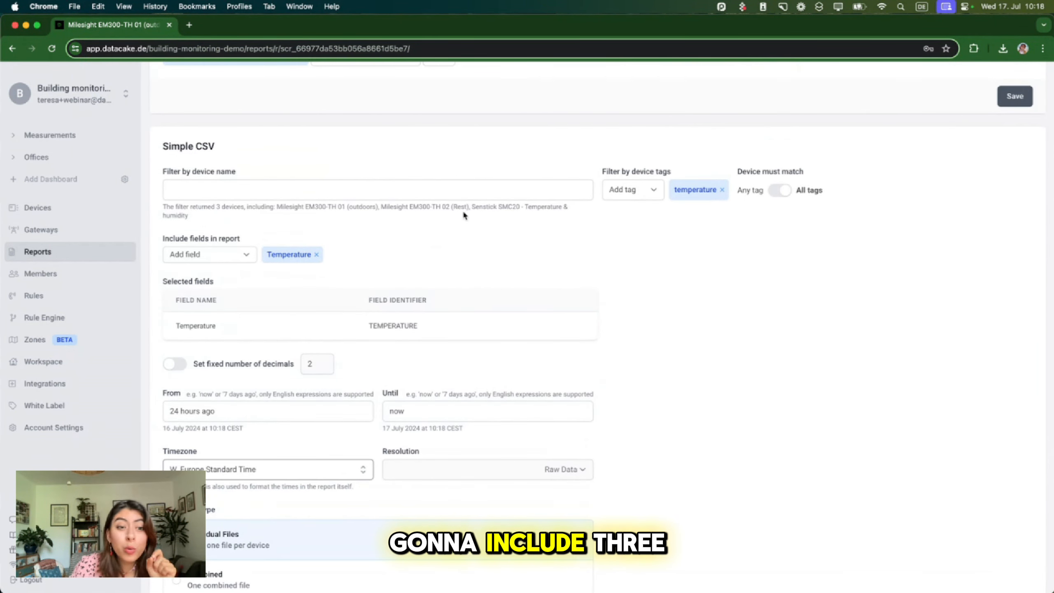
{"action": "scroll", "coordinate": [463, 215], "scroll_direction": "down", "scroll_amount": 3}
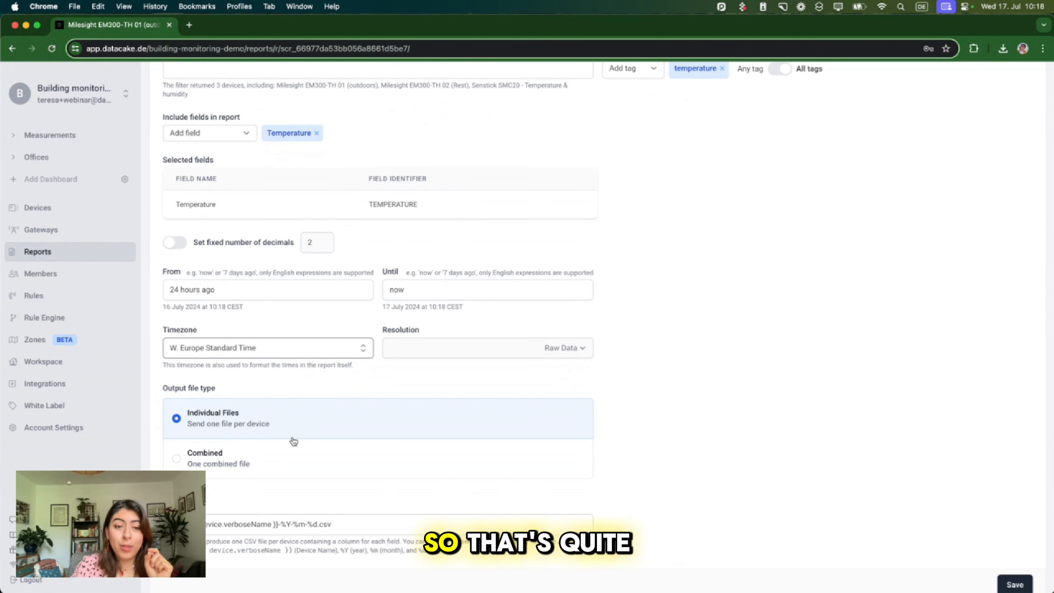
Set the CSV report's output file type to Combined and save the report settings.
{"action": "scroll", "coordinate": [293, 441], "scroll_direction": "down", "scroll_amount": 1}
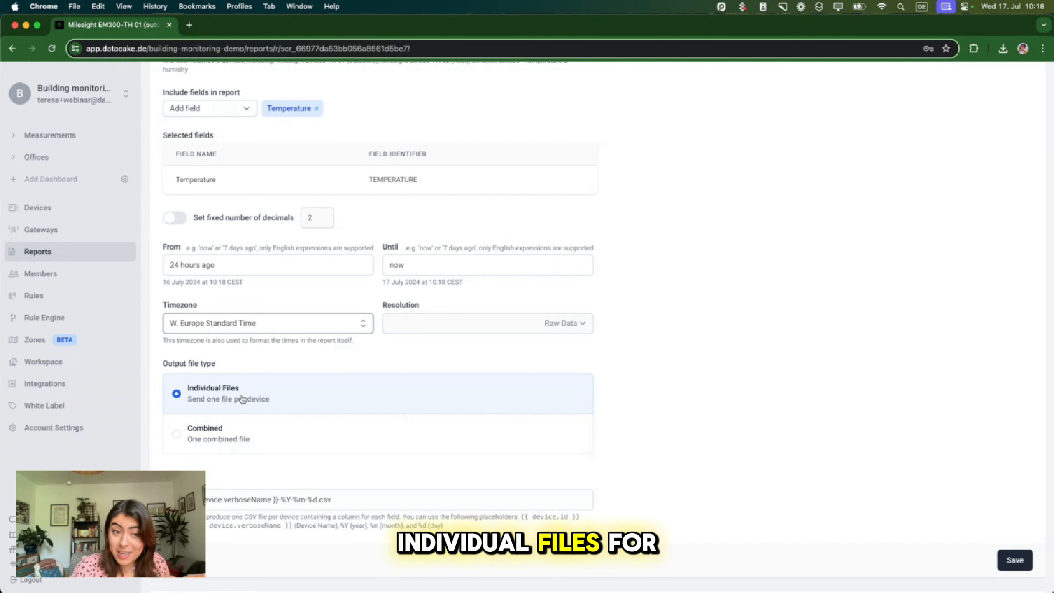
{"action": "left_click", "coordinate": [233, 435]}
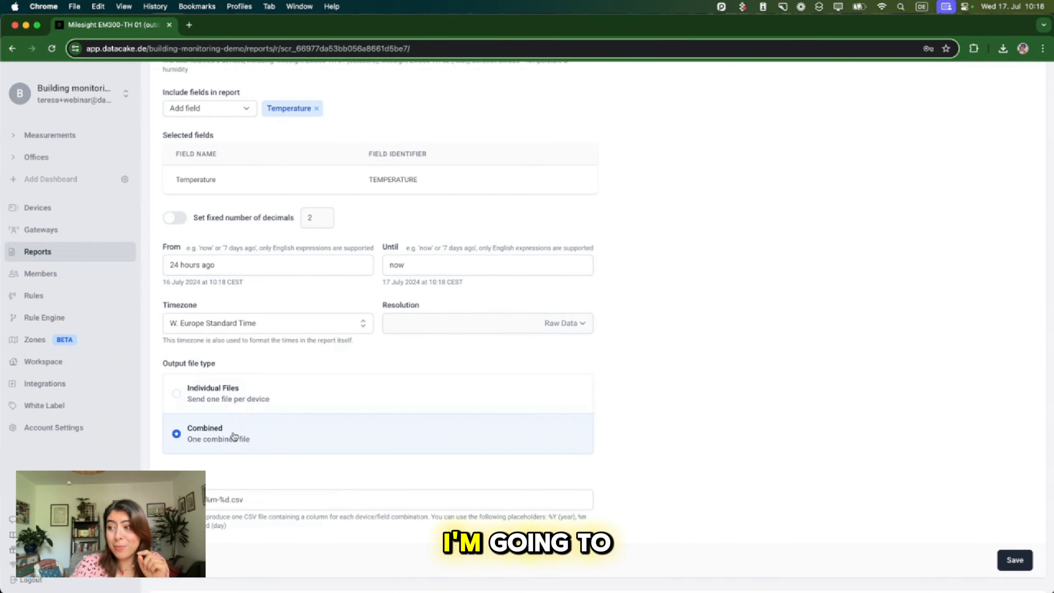
{"action": "scroll", "coordinate": [233, 415], "scroll_direction": "down", "scroll_amount": 2}
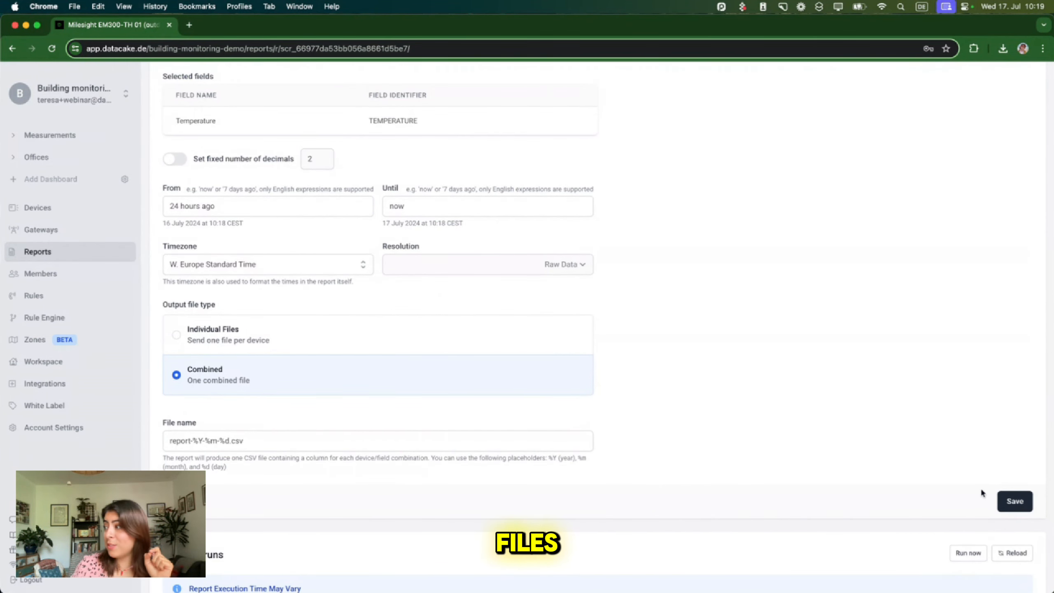
{"action": "left_click", "coordinate": [1012, 503]}
Run the report immediately and reload the list of previous runs.
{"action": "scroll", "coordinate": [936, 444], "scroll_direction": "down", "scroll_amount": 4}
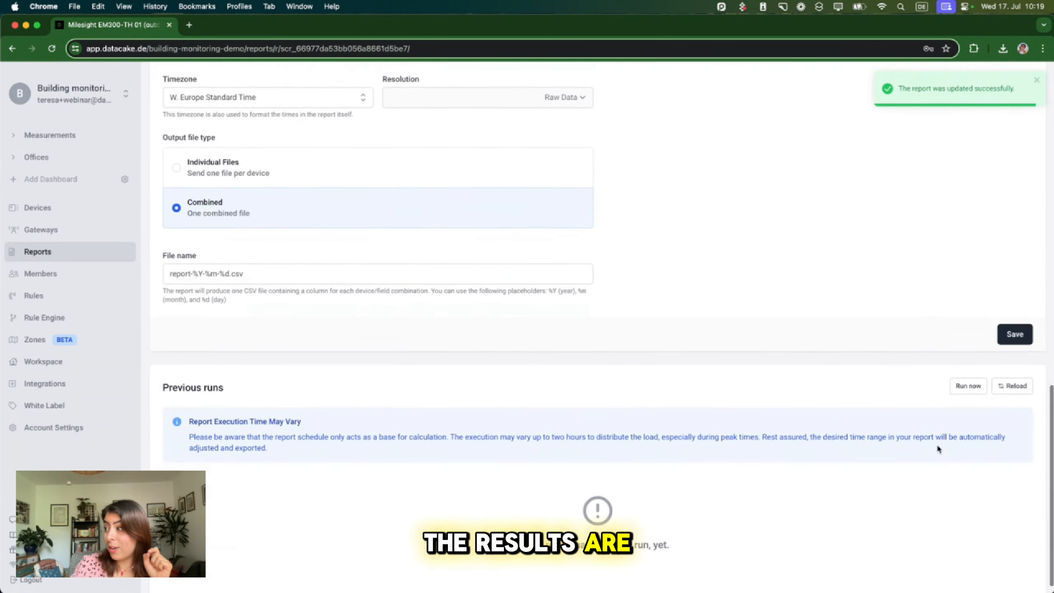
{"action": "scroll", "coordinate": [967, 386], "scroll_direction": "down", "scroll_amount": 1}
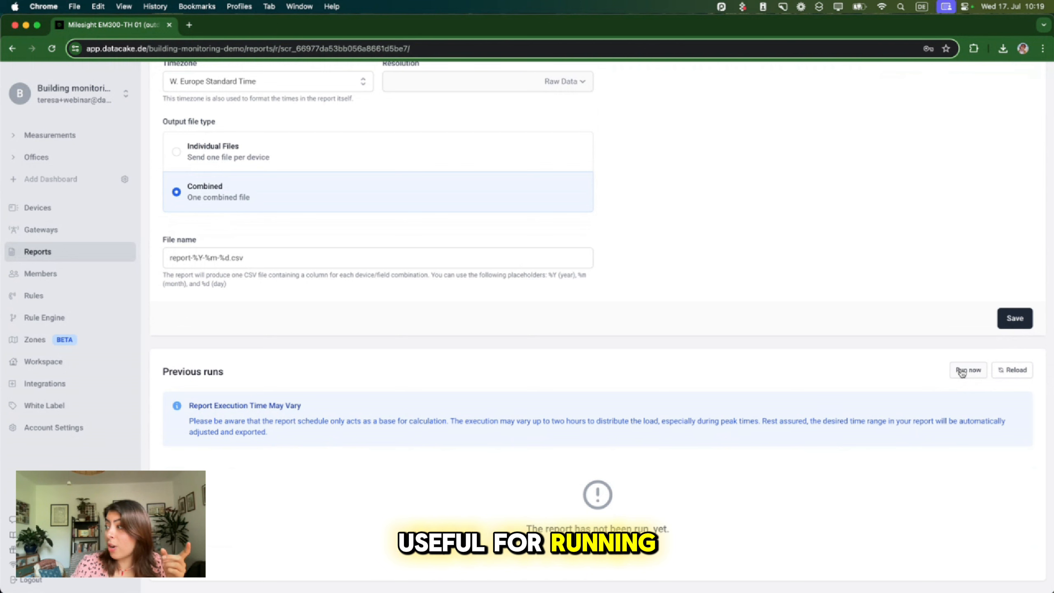
{"action": "left_click", "coordinate": [962, 372]}
{"action": "left_click", "coordinate": [1020, 371]}
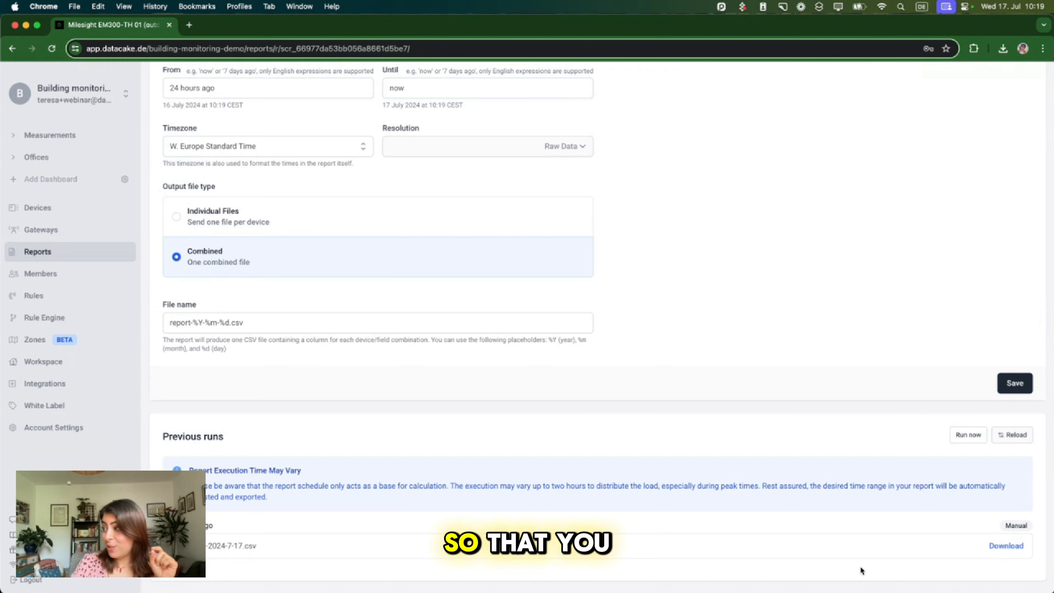
Download the combined CSV file from the latest manual run and open it in Numbers.
{"action": "left_click", "coordinate": [1009, 546]}
{"action": "mouse_move", "coordinate": [931, 81]}
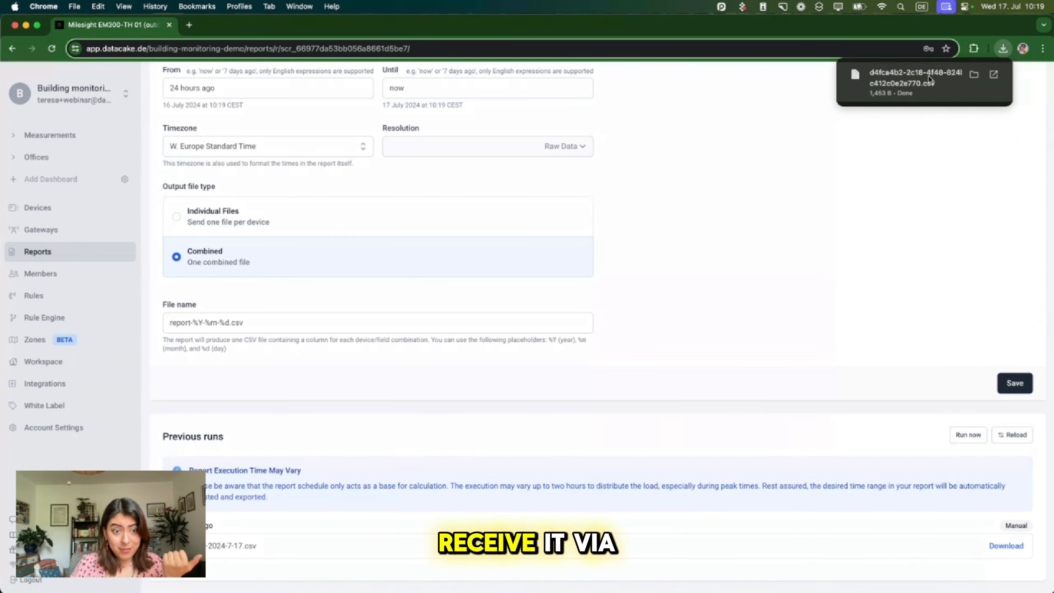
{"action": "left_click", "coordinate": [899, 83]}
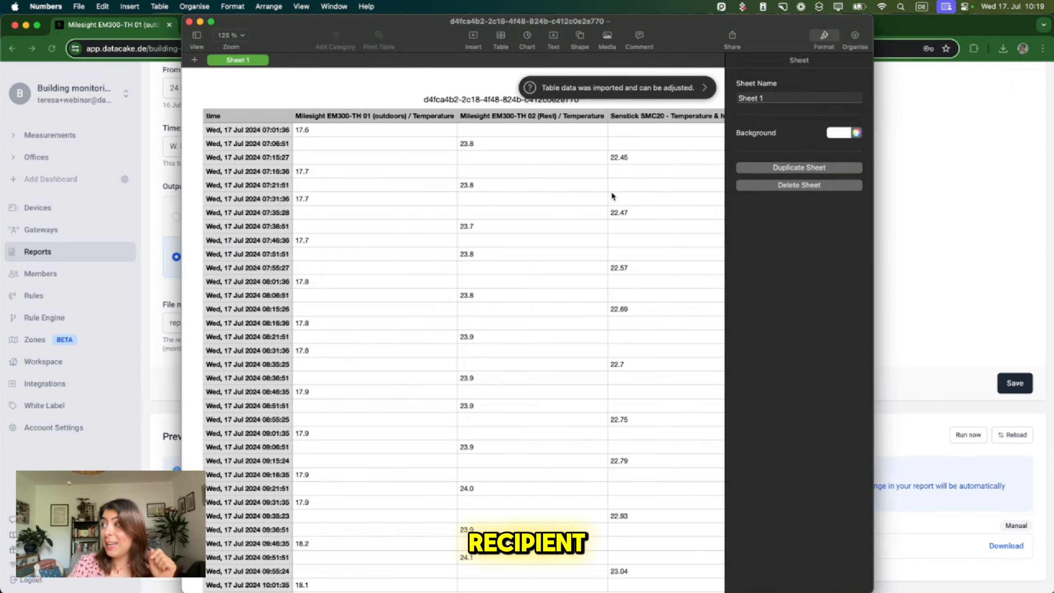
Examine the combined CSV's time column and each device's temperature column, checking which timestamp each reading belongs to.
{"action": "scroll", "coordinate": [614, 195], "scroll_direction": "right", "scroll_amount": 5}
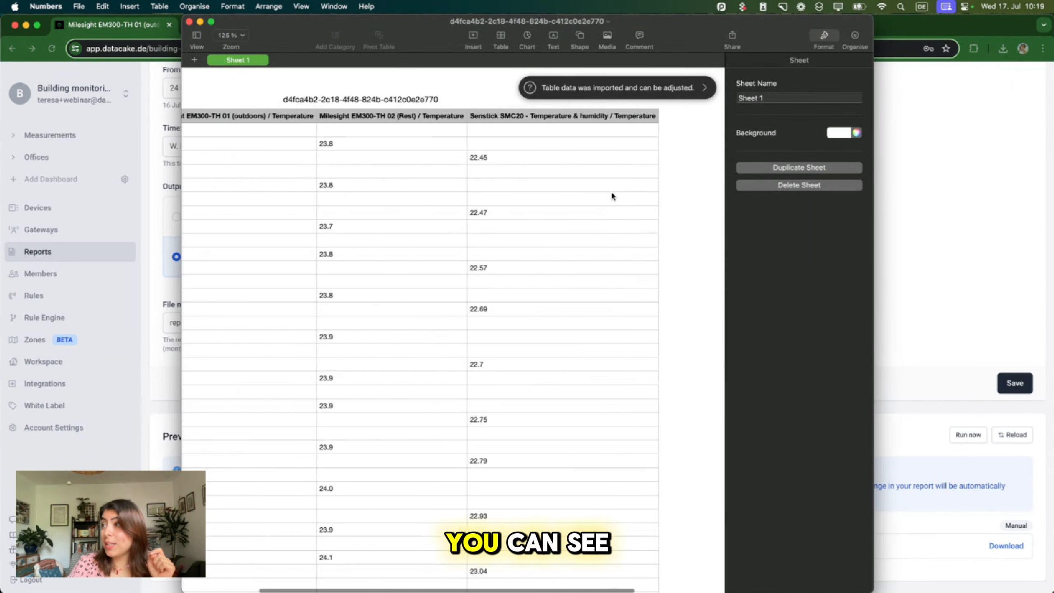
{"action": "scroll", "coordinate": [612, 195], "scroll_direction": "left", "scroll_amount": 4}
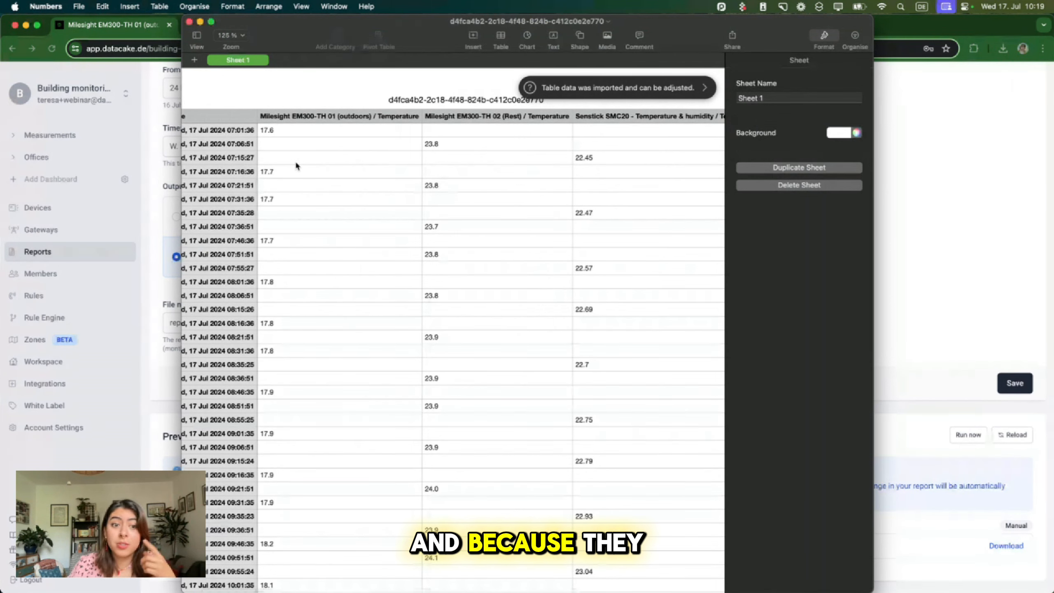
{"action": "scroll", "coordinate": [296, 165], "scroll_direction": "left", "scroll_amount": 2}
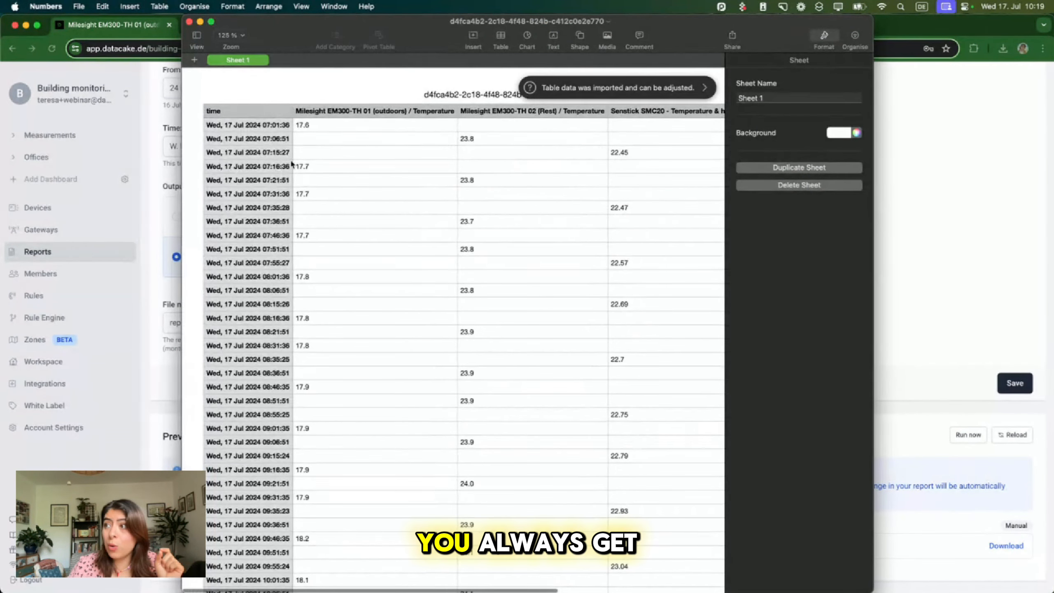
{"action": "left_click", "coordinate": [252, 126]}
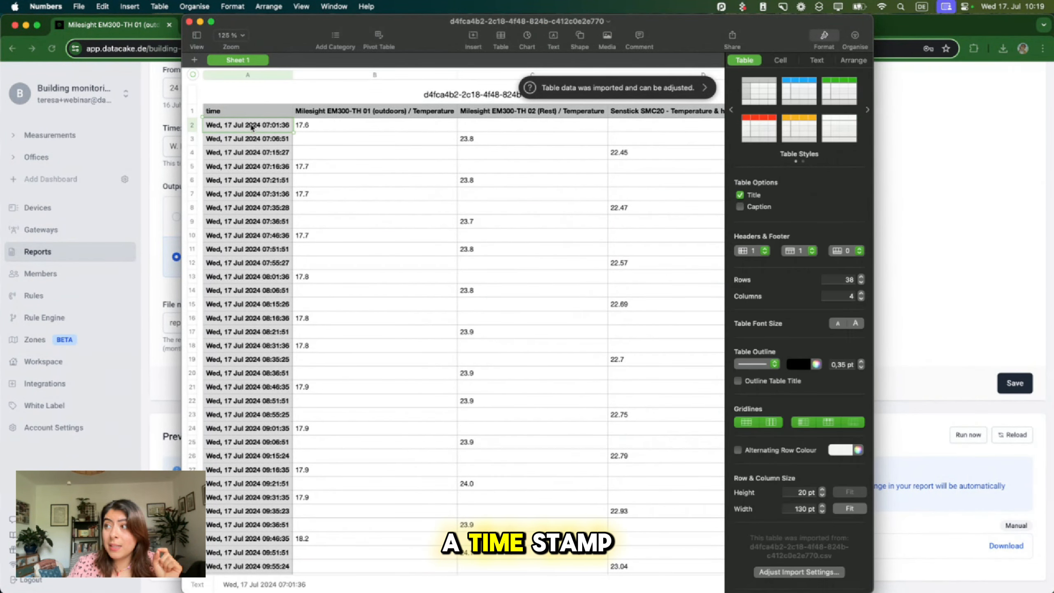
{"action": "left_click", "coordinate": [320, 124]}
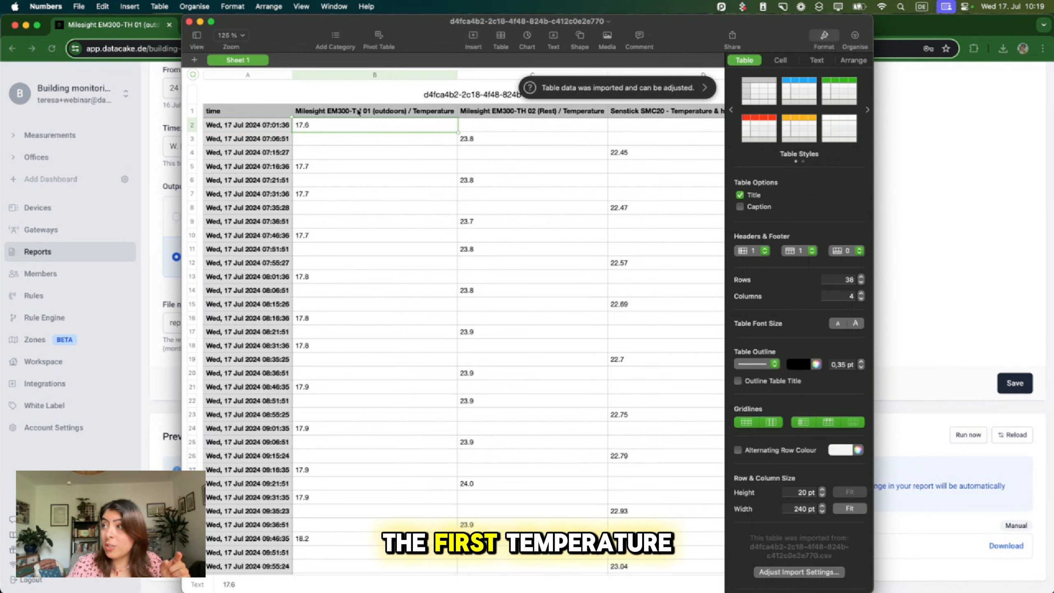
{"action": "key", "text": "Left"}
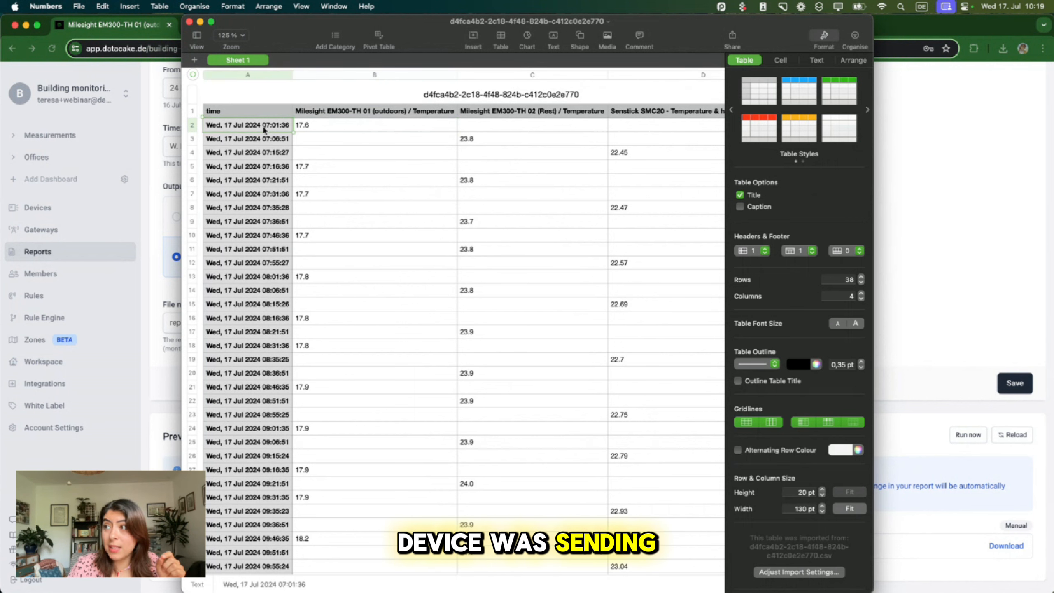
{"action": "left_click", "coordinate": [499, 139]}
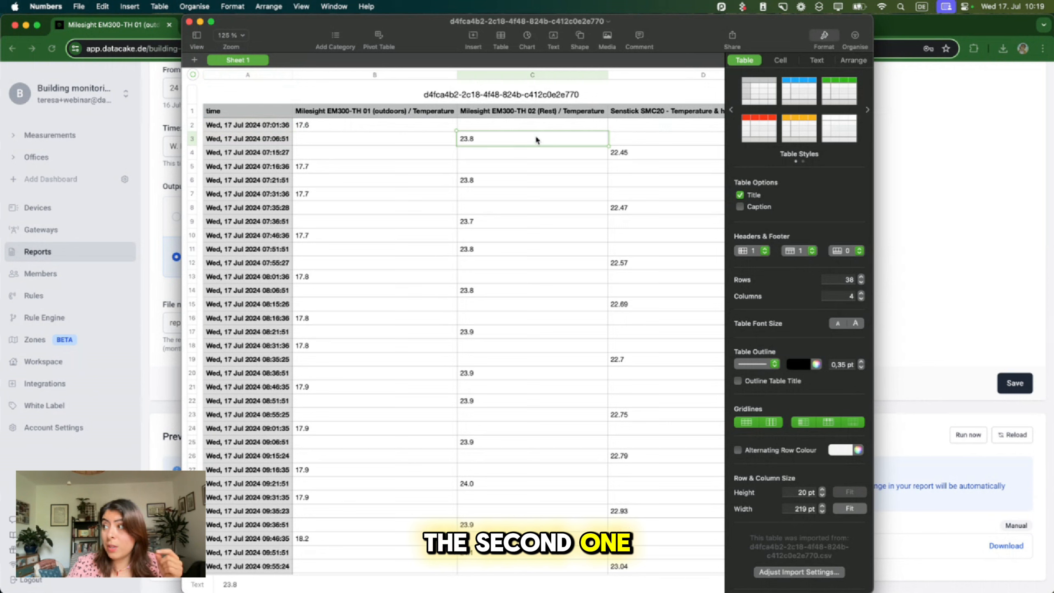
{"action": "left_click", "coordinate": [633, 156]}
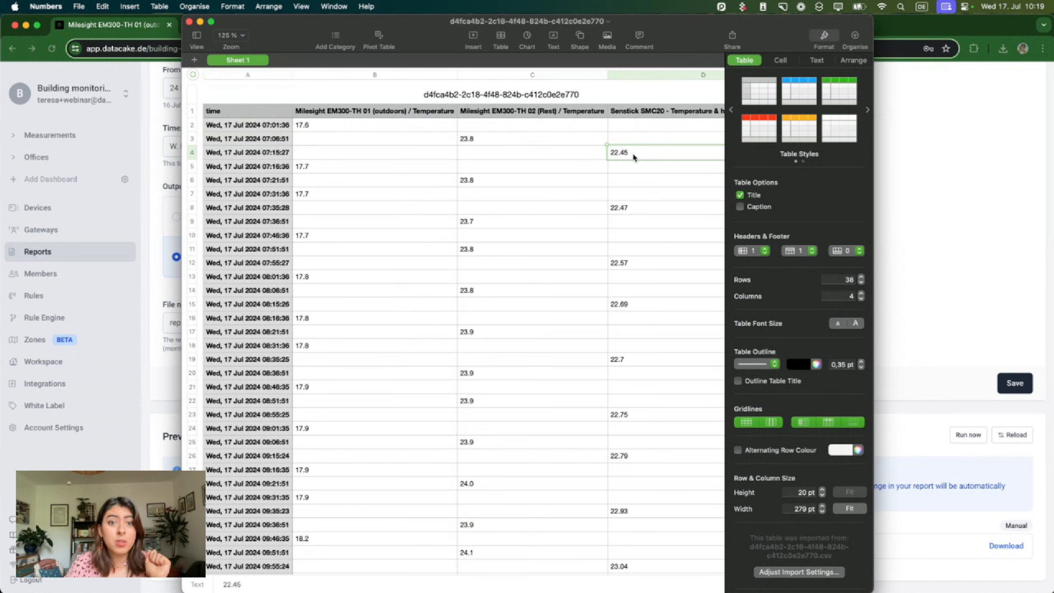
Back in Datacake, save the report with Individual Files as output type and run it immediately, refreshing the previous runs.
{"action": "left_click", "coordinate": [952, 263]}
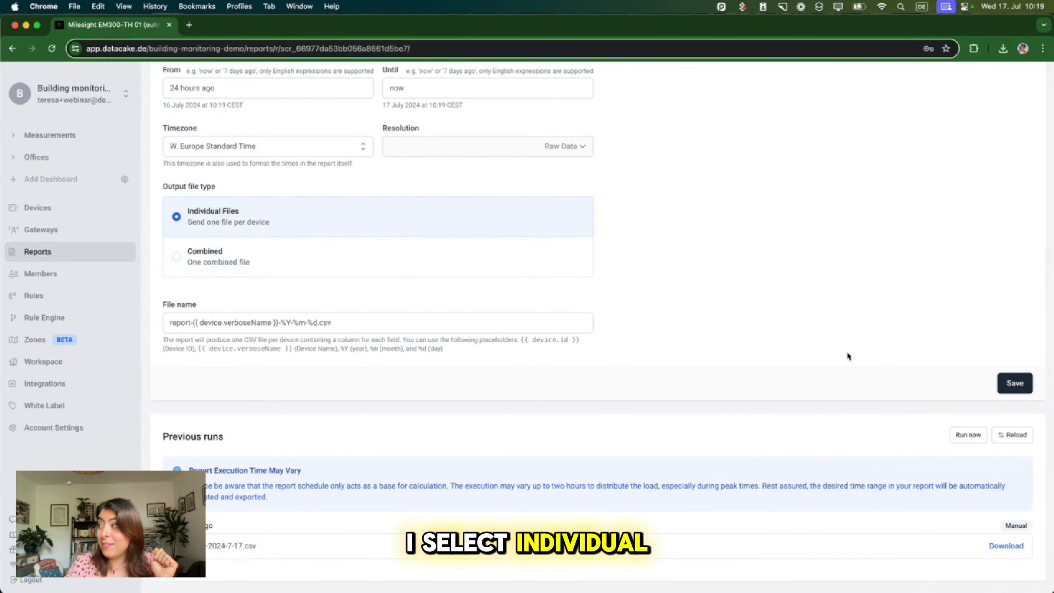
{"action": "left_click", "coordinate": [1014, 382]}
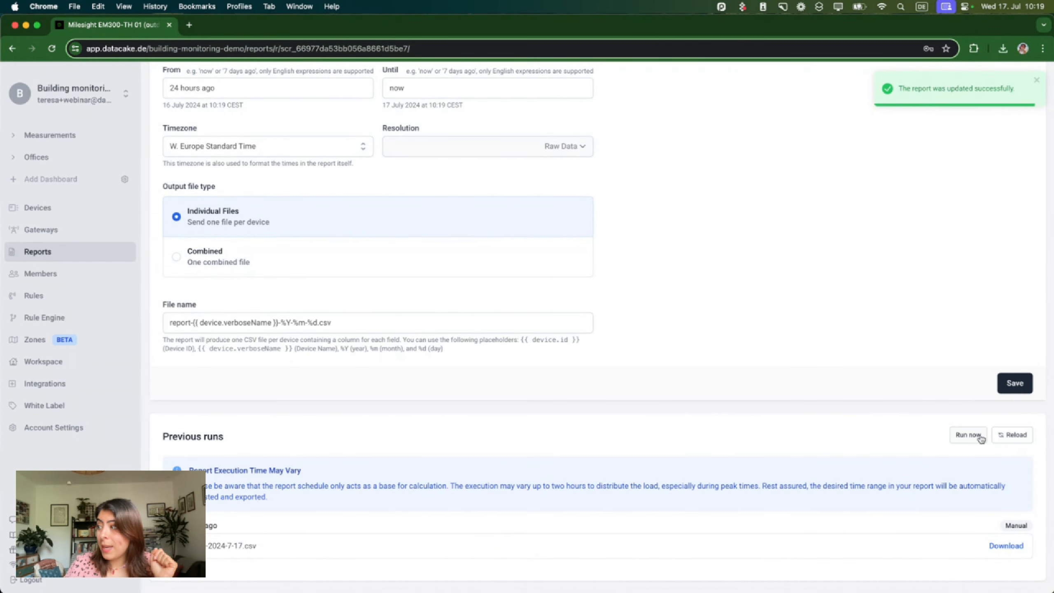
{"action": "left_click", "coordinate": [979, 436]}
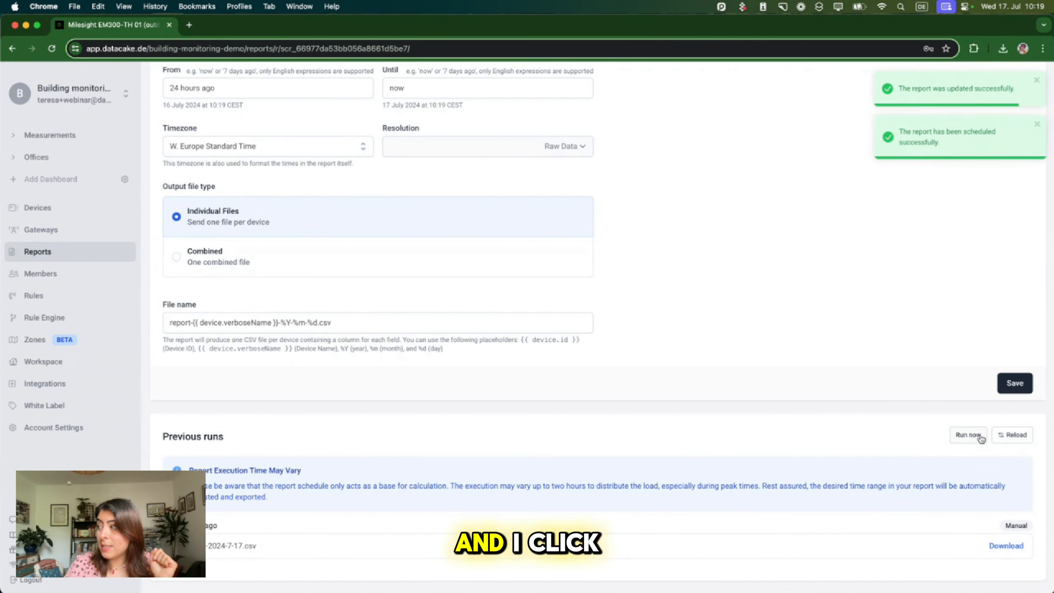
{"action": "left_click", "coordinate": [1012, 434]}
{"action": "scroll", "coordinate": [912, 449], "scroll_direction": "down", "scroll_amount": 3}
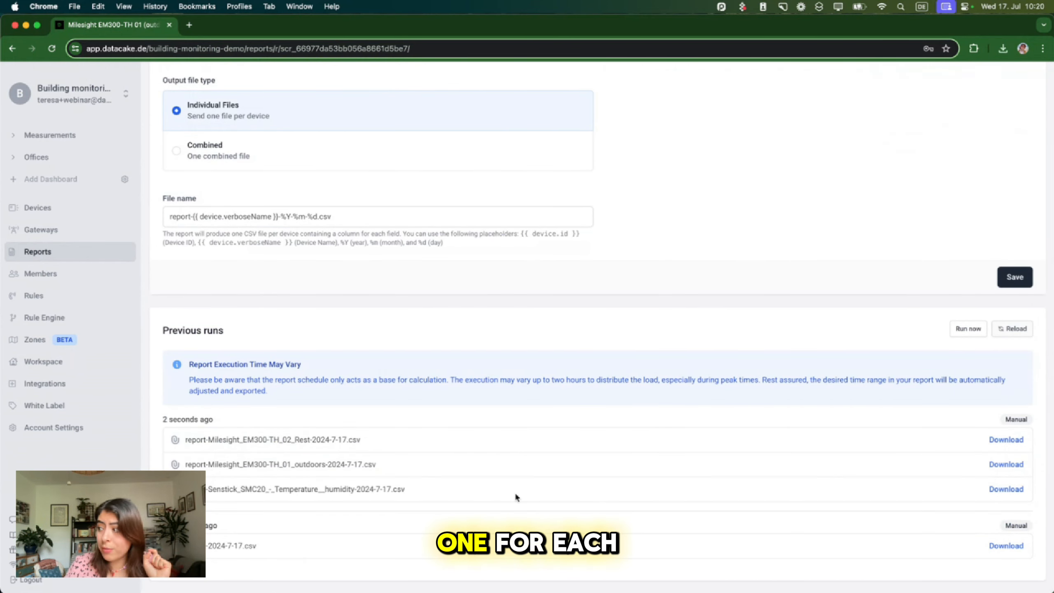
Download the Senstick SMC20 device's CSV file and open it in Numbers to view its readings.
{"action": "left_click", "coordinate": [1006, 490]}
{"action": "left_click", "coordinate": [944, 83]}
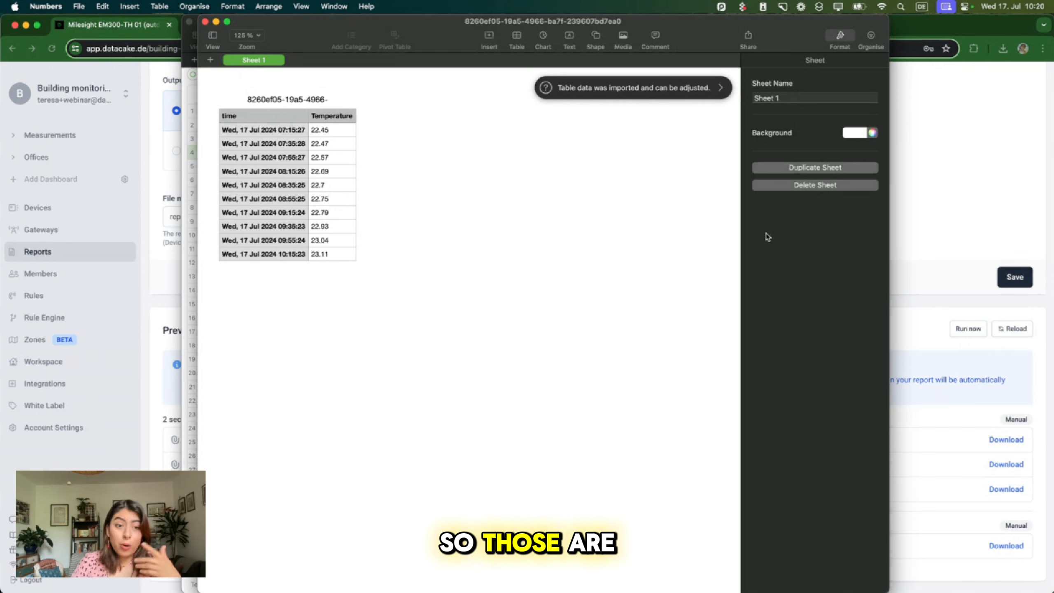
{"action": "left_click", "coordinate": [987, 191]}
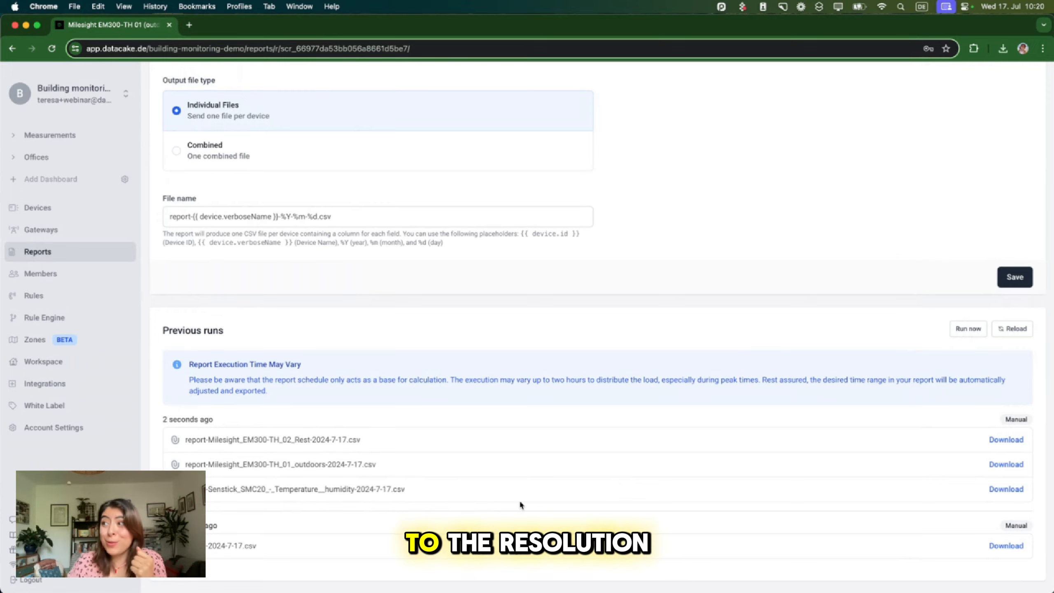
Set the CSV report's resolution to 5 minutes.
{"action": "scroll", "coordinate": [518, 499], "scroll_direction": "up", "scroll_amount": 6}
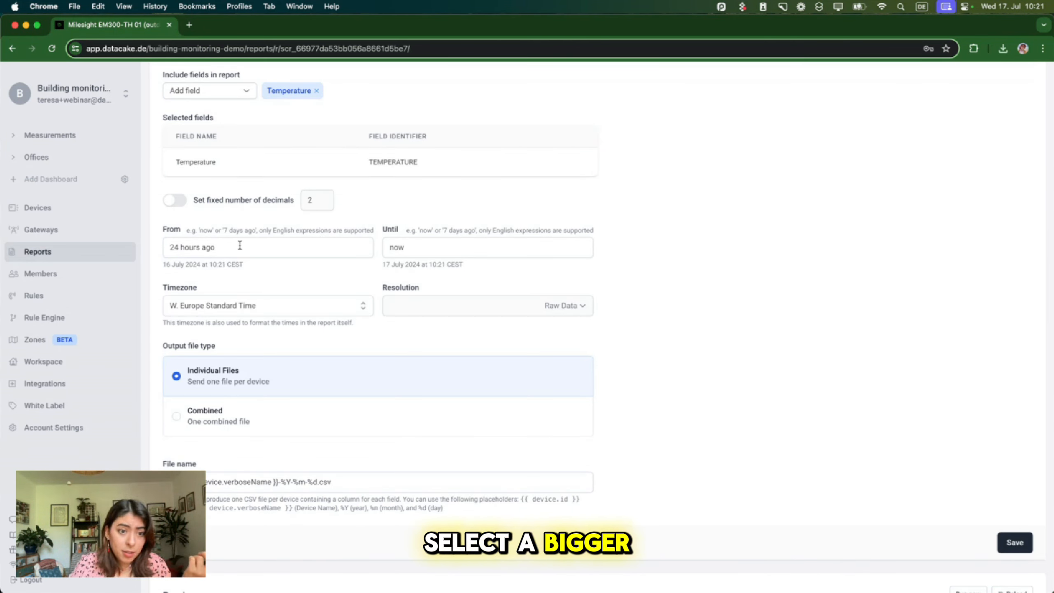
{"action": "left_click", "coordinate": [575, 305]}
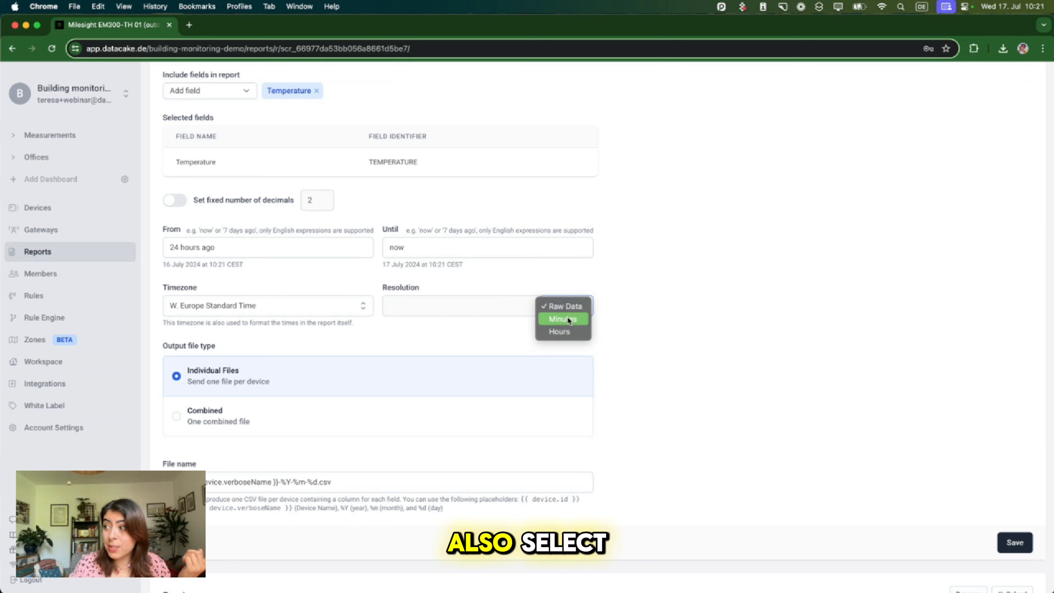
{"action": "left_click", "coordinate": [489, 316]}
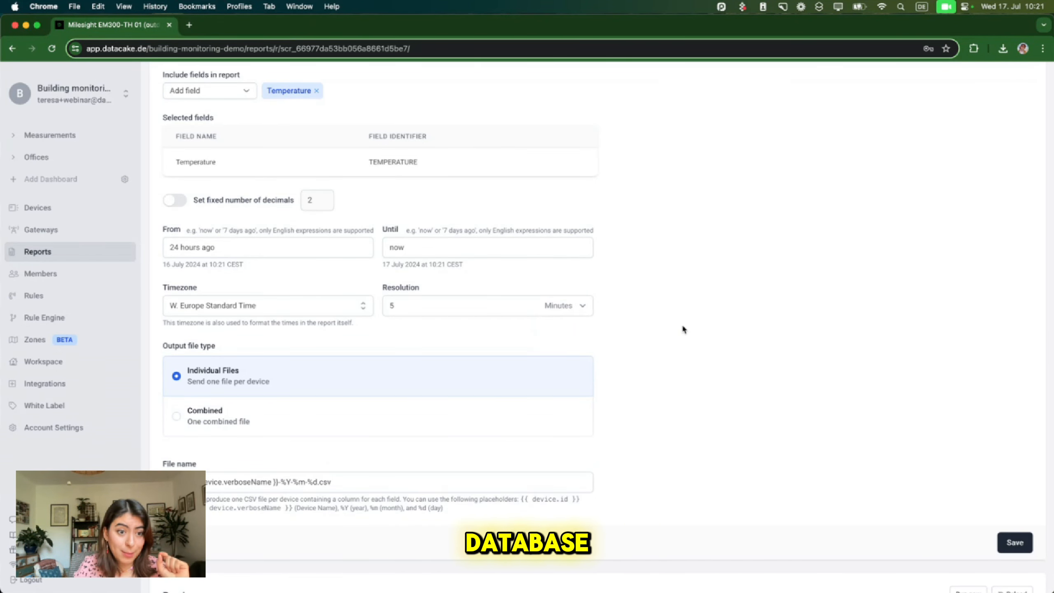
{"action": "scroll", "coordinate": [683, 328], "scroll_direction": "up", "scroll_amount": 12}
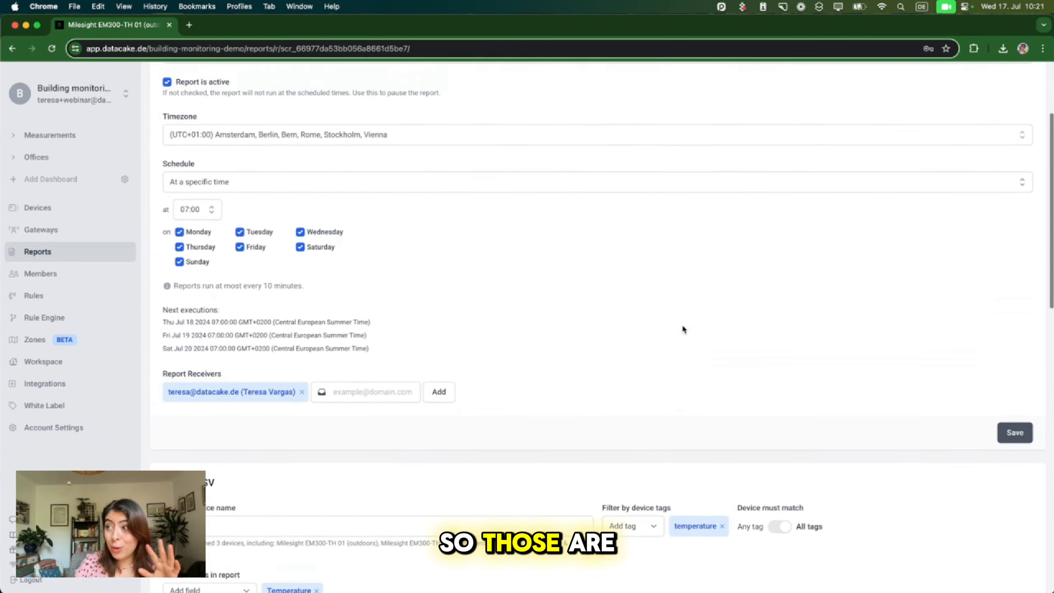
{"action": "scroll", "coordinate": [683, 330], "scroll_direction": "up", "scroll_amount": 3}
{"action": "scroll", "coordinate": [682, 329], "scroll_direction": "down", "scroll_amount": 18}
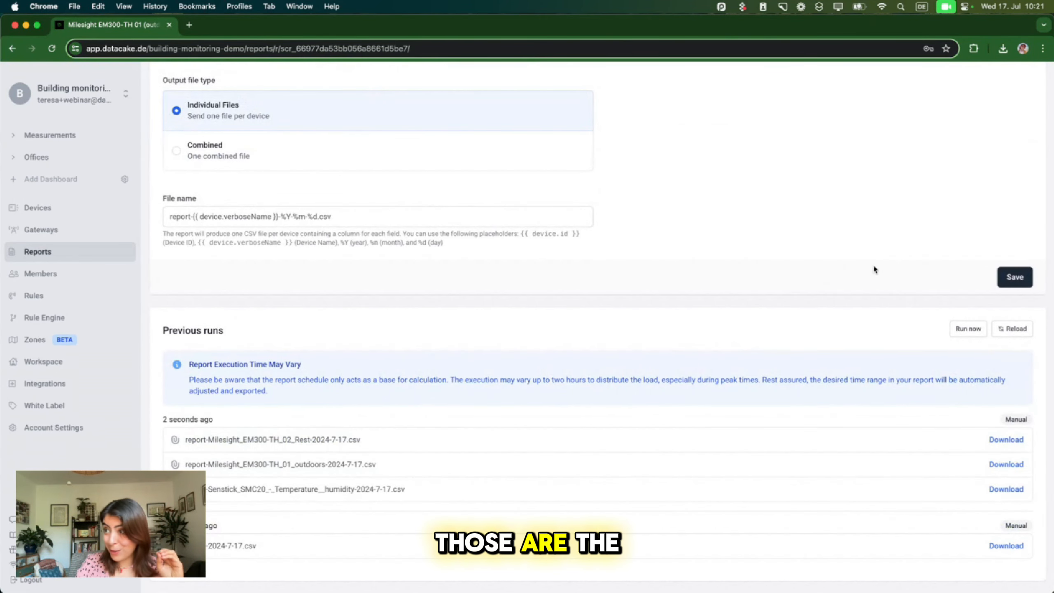